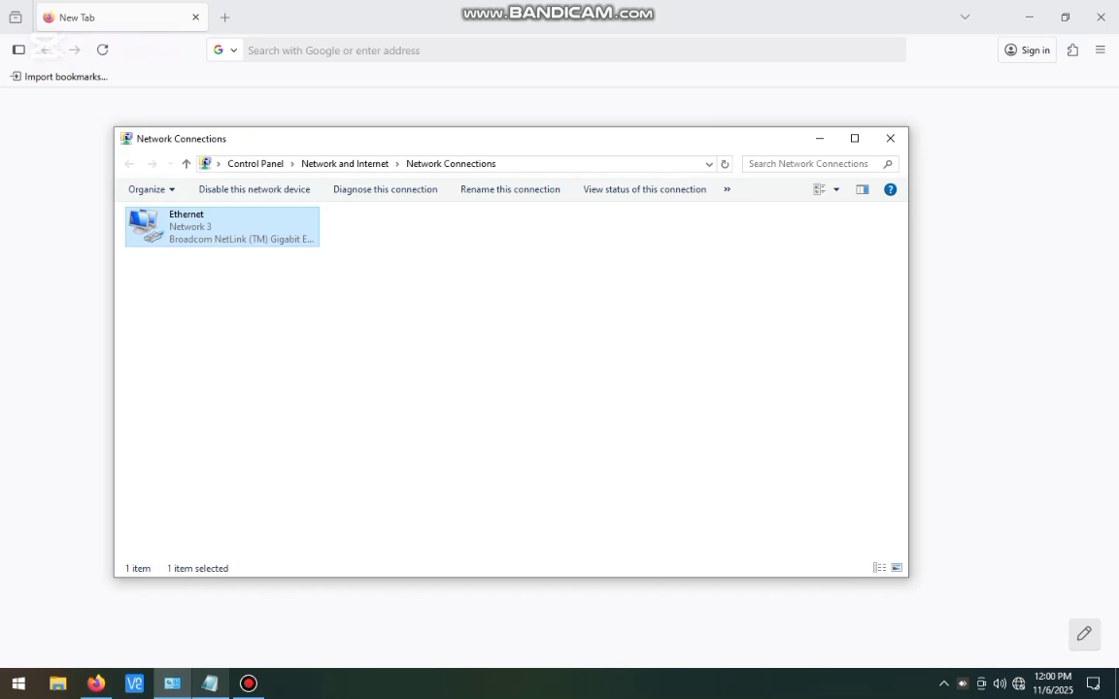
Step: Add the line 'pppoe user id & pass' under the router heading in Notepad
{"action": "left_click", "coordinate": [210, 683]}
{"action": "key", "text": "Home"}
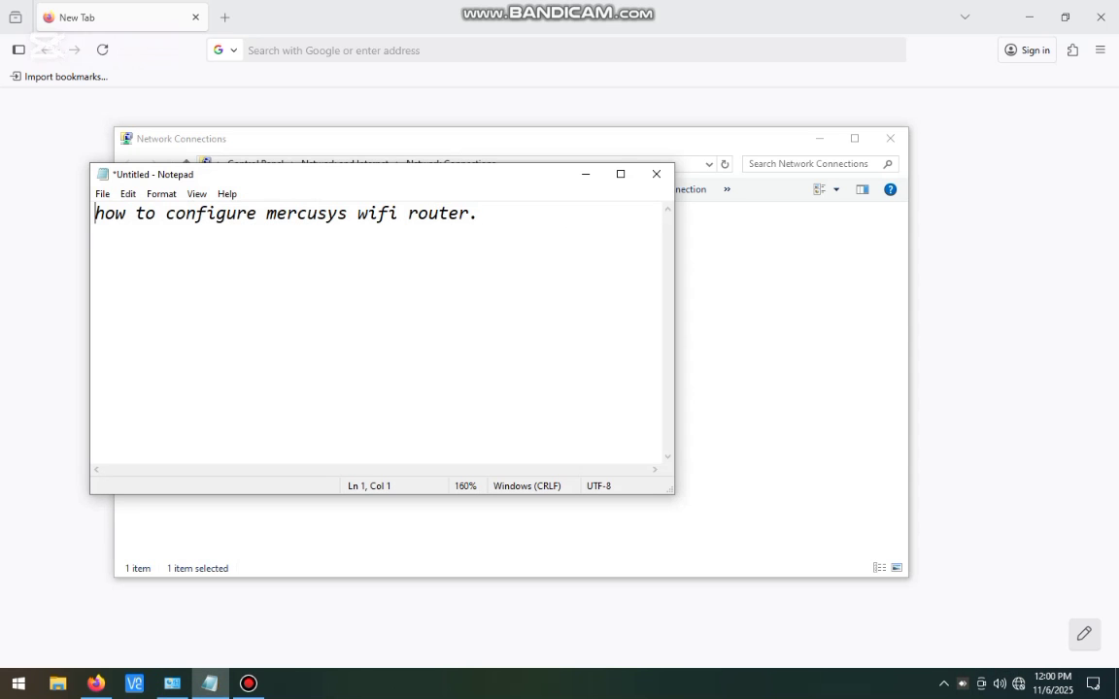
{"action": "key", "text": "shift+Right"}
{"action": "key", "text": "shift+Right"}
{"action": "key", "text": "shift+Right"}
{"action": "key", "text": "shift+Right"}
{"action": "key", "text": "shift+Right"}
{"action": "key", "text": "shift+Right"}
{"action": "key", "text": "shift+Right"}
{"action": "key", "text": "shift+Right"}
{"action": "key", "text": "shift+Right"}
{"action": "key", "text": "shift+Right"}
{"action": "key", "text": "shift+Right"}
{"action": "key", "text": "shift+Right"}
{"action": "key", "text": "shift+Right"}
{"action": "key", "text": "shift+Right"}
{"action": "key", "text": "shift+Right"}
{"action": "key", "text": "shift+Right"}
{"action": "key", "text": "shift+Right"}
{"action": "key", "text": "shift+Right"}
{"action": "key", "text": "shift+Right"}
{"action": "key", "text": "shift+Right"}
{"action": "key", "text": "End"}
{"action": "key", "text": "Return"}
{"action": "type", "text": "pppoe user id "}
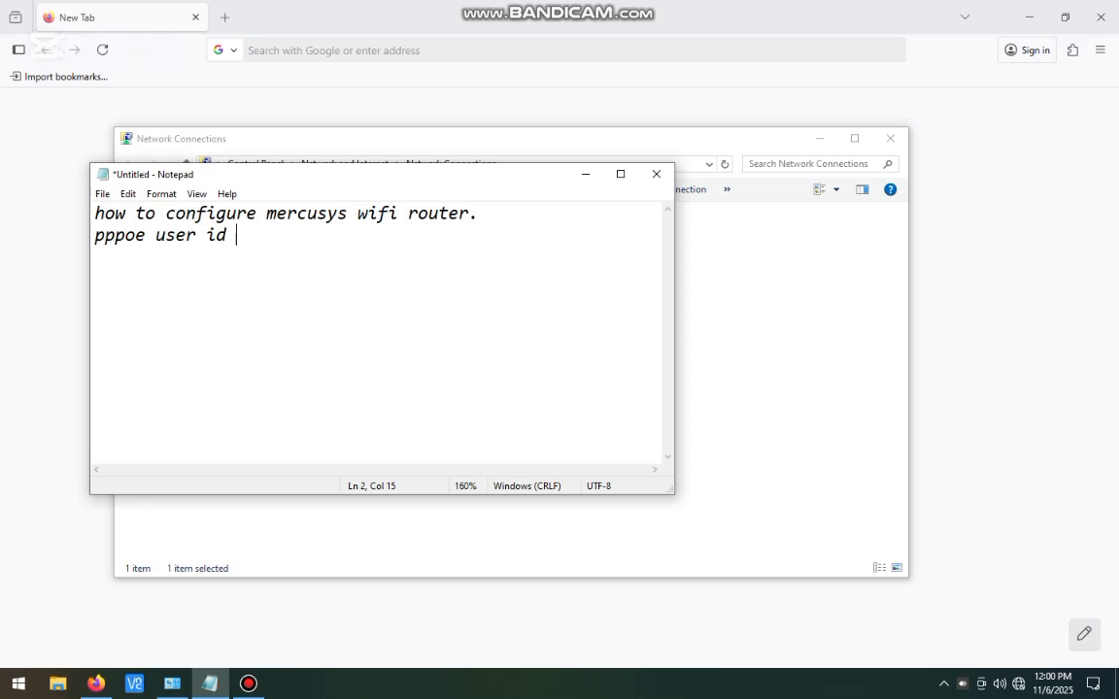
{"action": "type", "text": "& pass"}
Step: Add the line 'wifi password & name setup' below it
{"action": "key", "text": "Return"}
{"action": "type", "text": "wifi "}
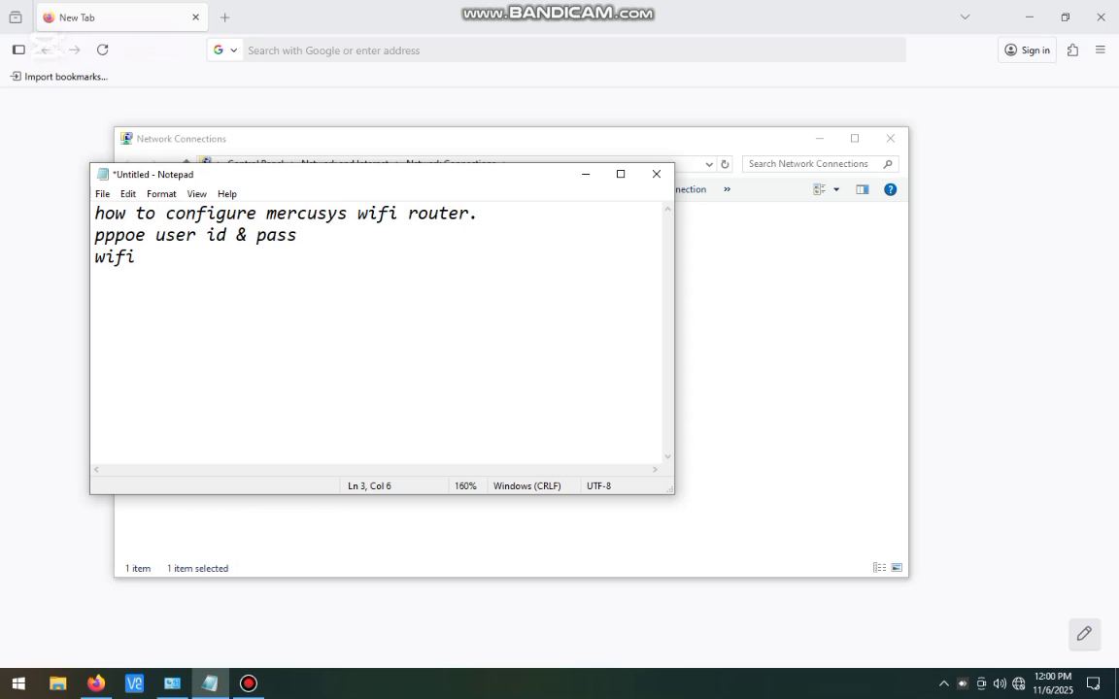
{"action": "type", "text": "password"}
{"action": "type", "text": "& name setup"}
{"action": "key", "text": "Return"}
Step: Finish the notes with 'let start .....' and minimise Notepad
{"action": "type", "text": "let start ....."}
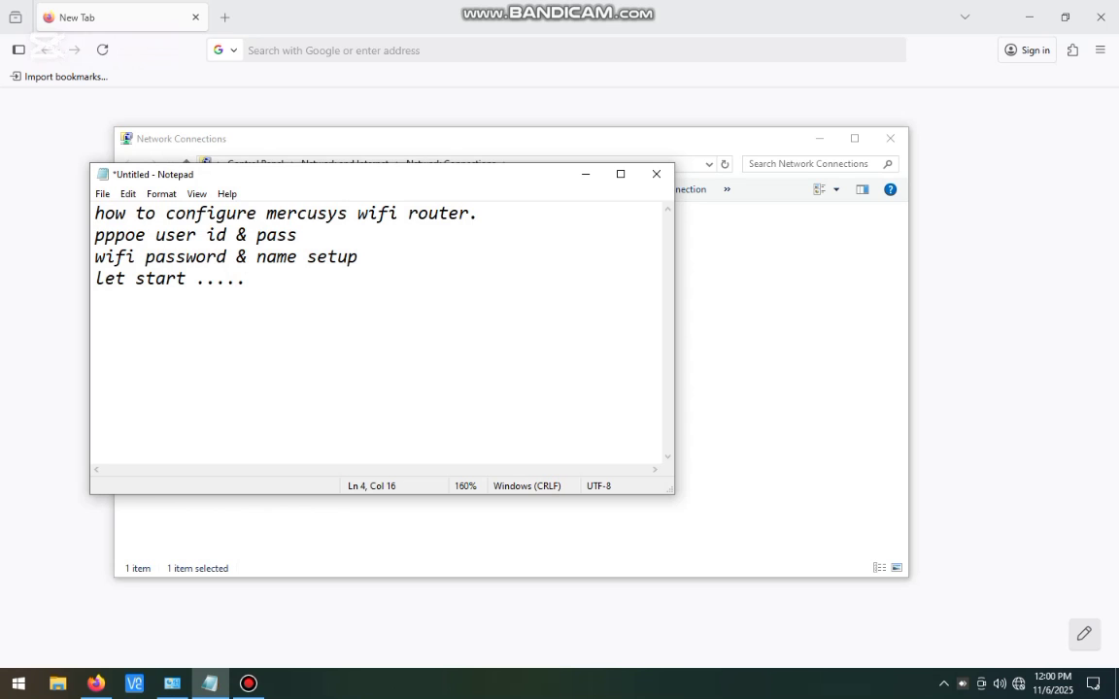
{"action": "left_click", "coordinate": [585, 174]}
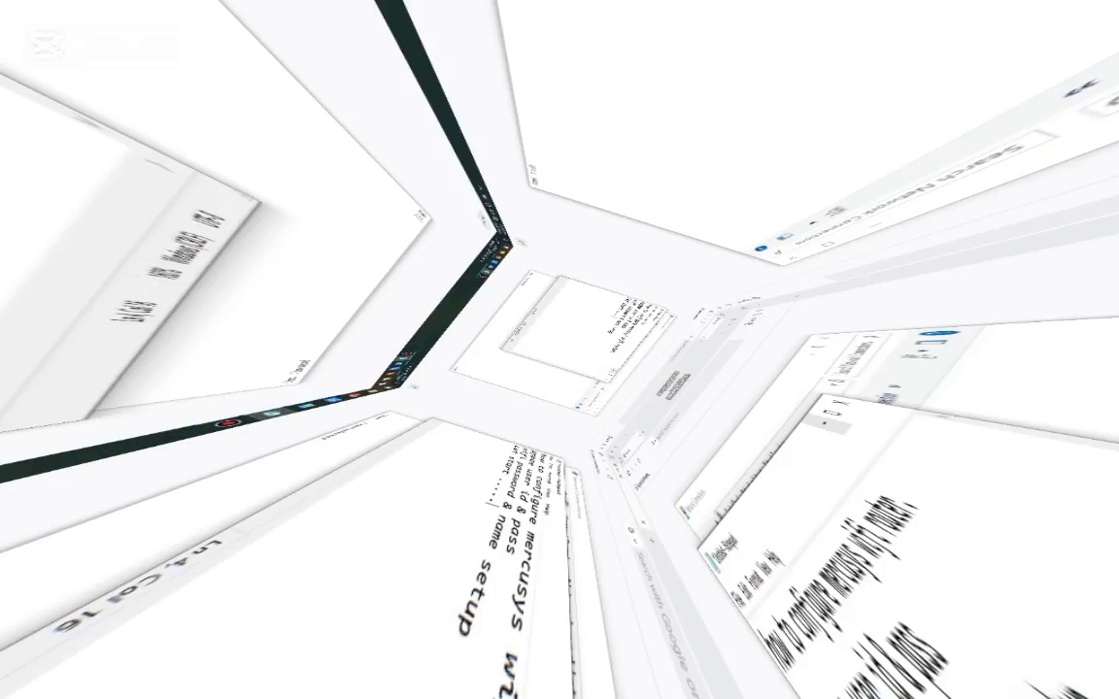
{"action": "key", "text": "Return"}
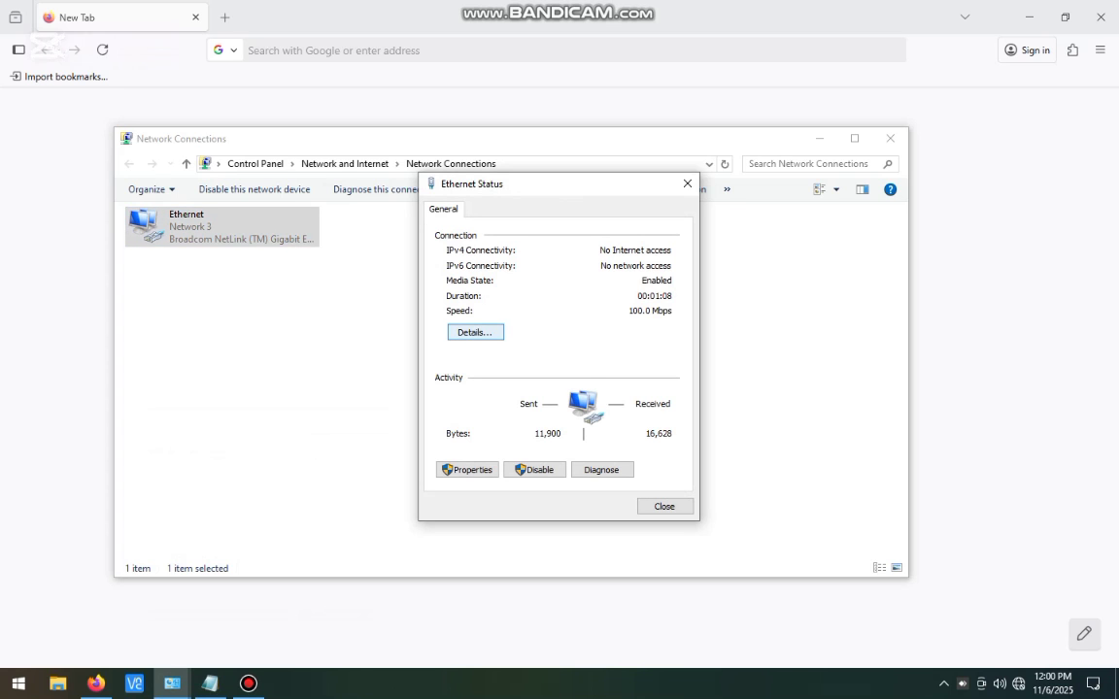
Step: Open the Ethernet connection's network details through ncpa.cpl
{"action": "key", "text": "super+r"}
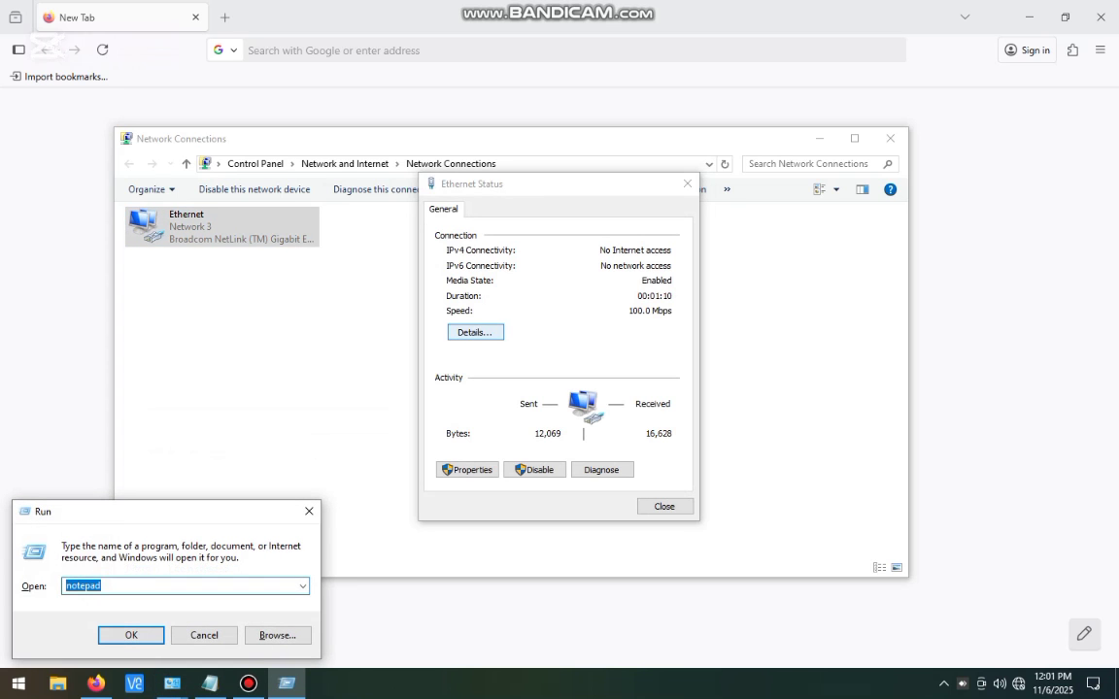
{"action": "type", "text": "nc"}
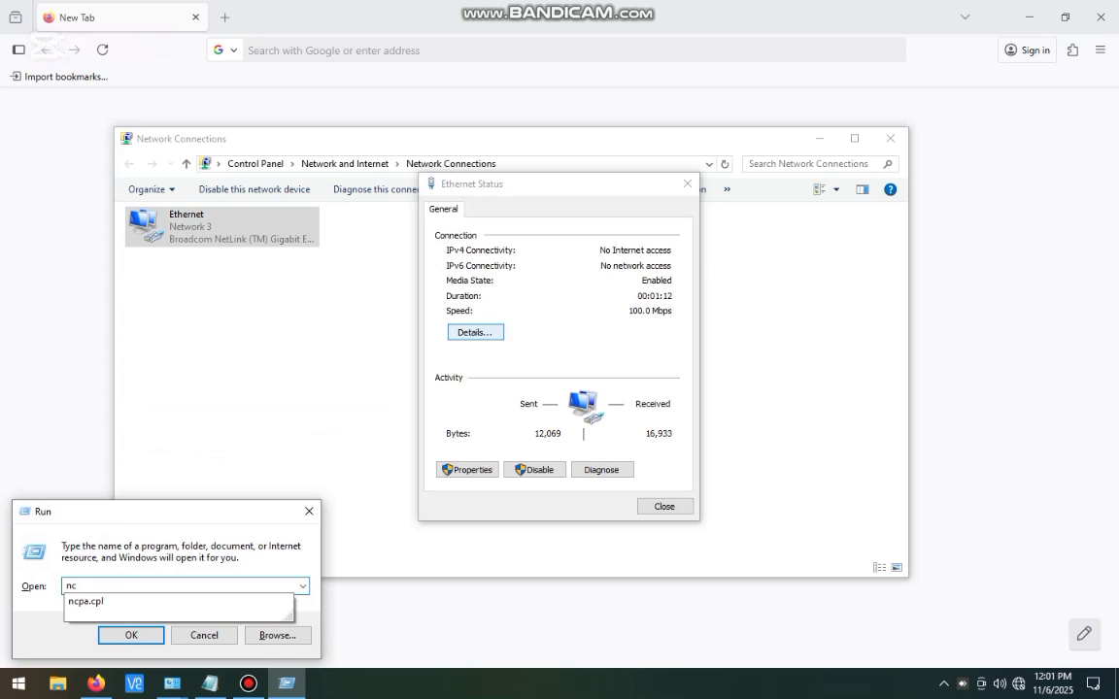
{"action": "type", "text": "pa.cpl"}
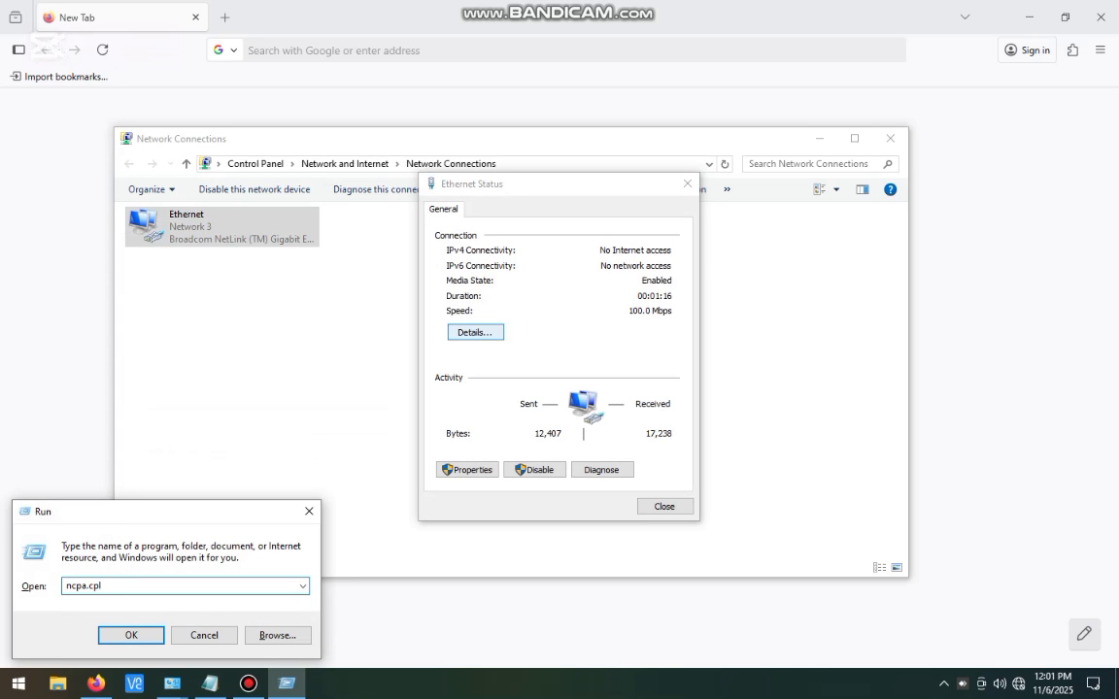
{"action": "key", "text": "Return"}
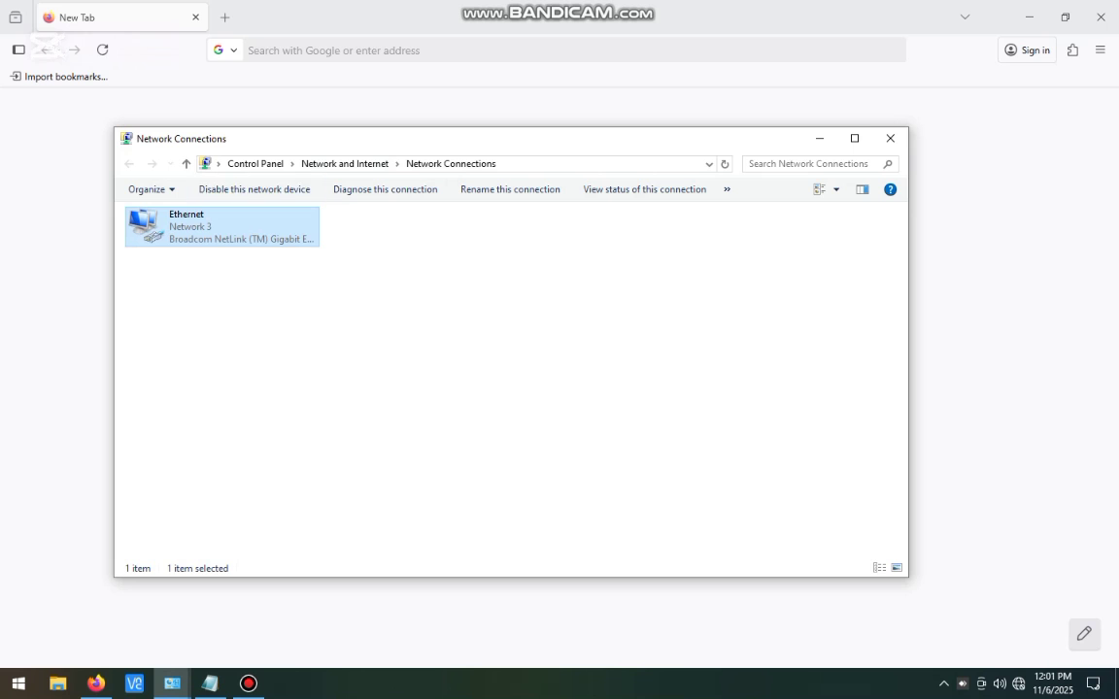
{"action": "left_click_drag", "start_coordinate": [254, 141], "coordinate": [245, 110]}
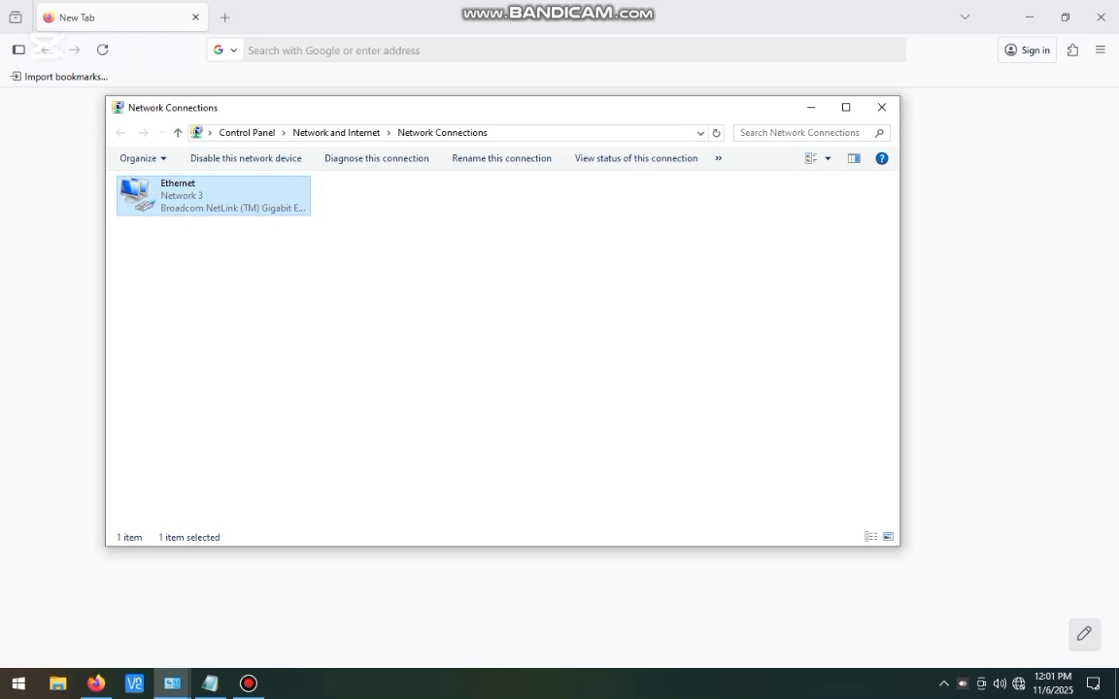
{"action": "key", "text": "Return"}
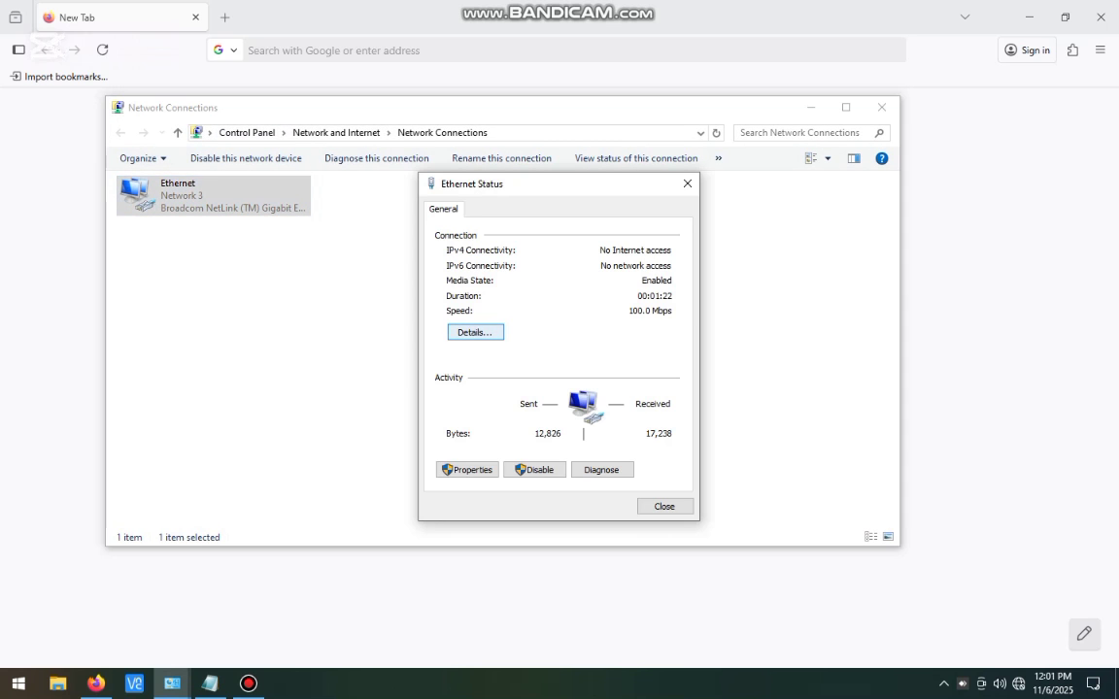
{"action": "key", "text": "Return"}
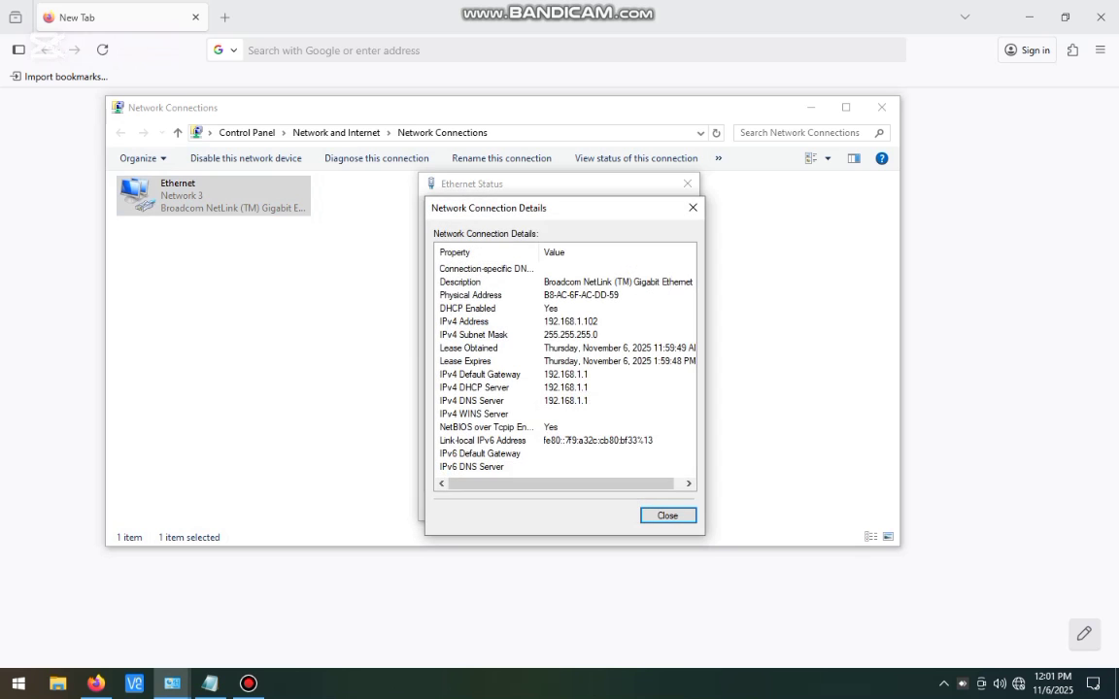
Step: Check the IPv4 default gateway 192.168.1.1 and DHCP status, then close the network windows
{"action": "key", "text": "Down"}
{"action": "key", "text": "Down"}
{"action": "key", "text": "Down"}
{"action": "key", "text": "Down"}
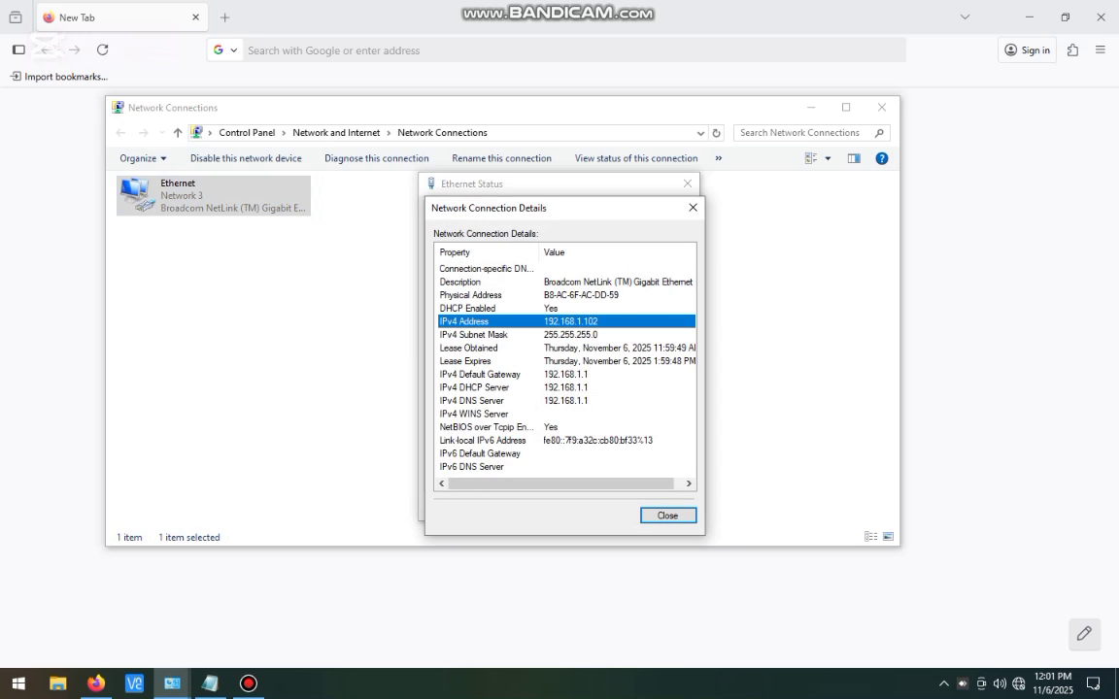
{"action": "left_click", "coordinate": [485, 374]}
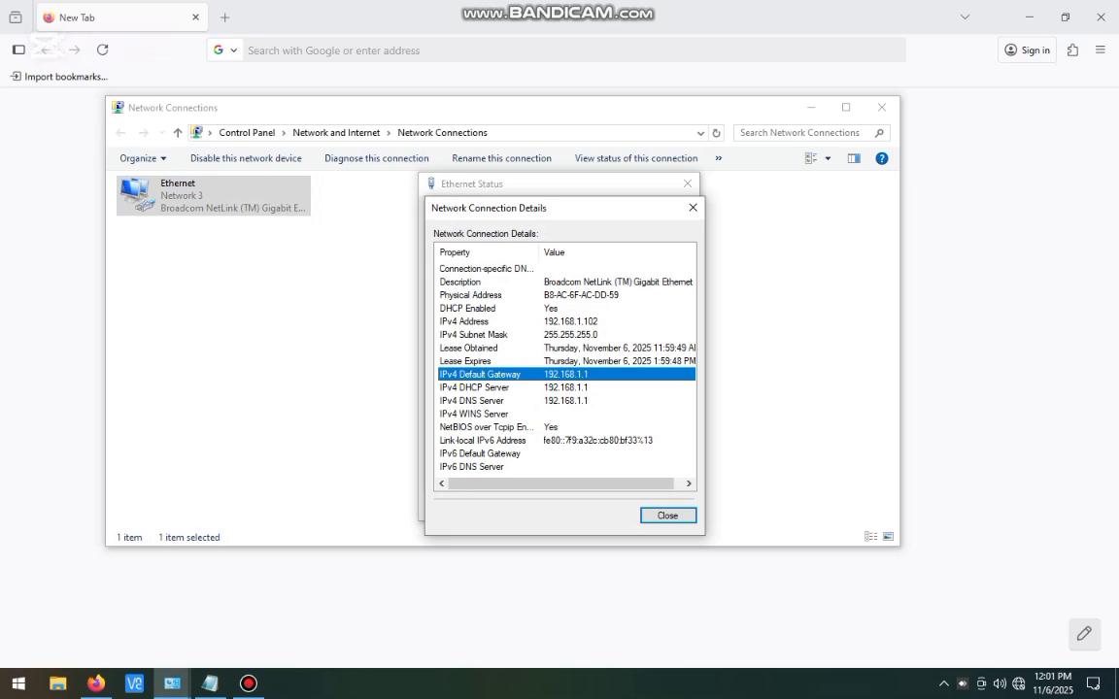
{"action": "left_click_drag", "start_coordinate": [633, 215], "coordinate": [907, 194]}
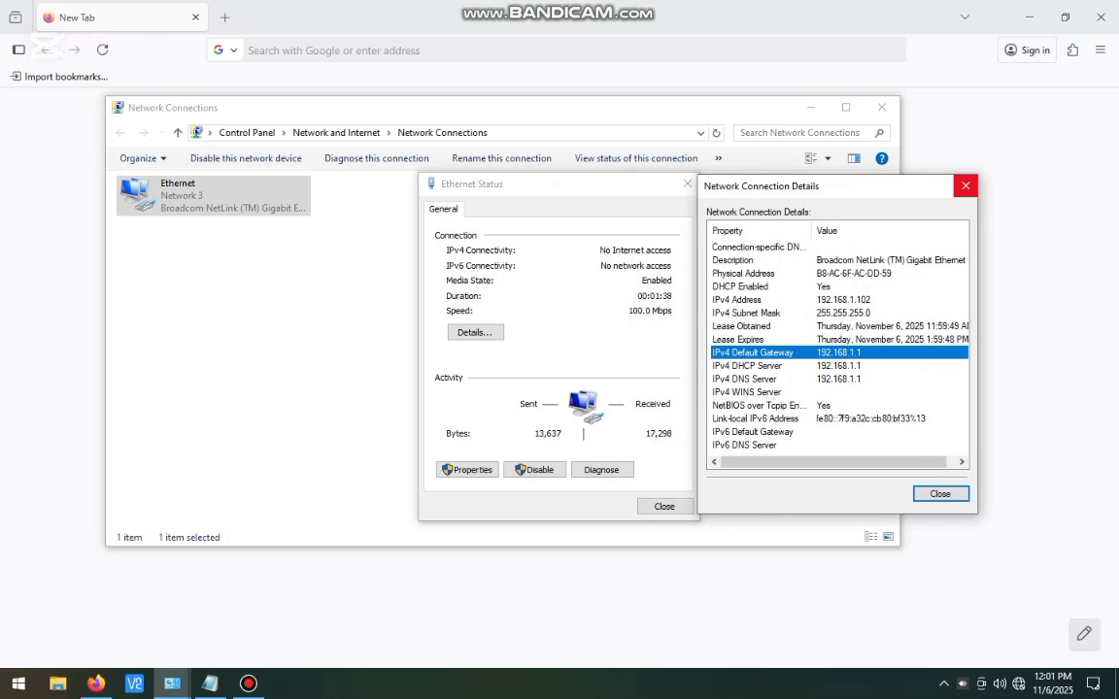
{"action": "left_click", "coordinate": [743, 287]}
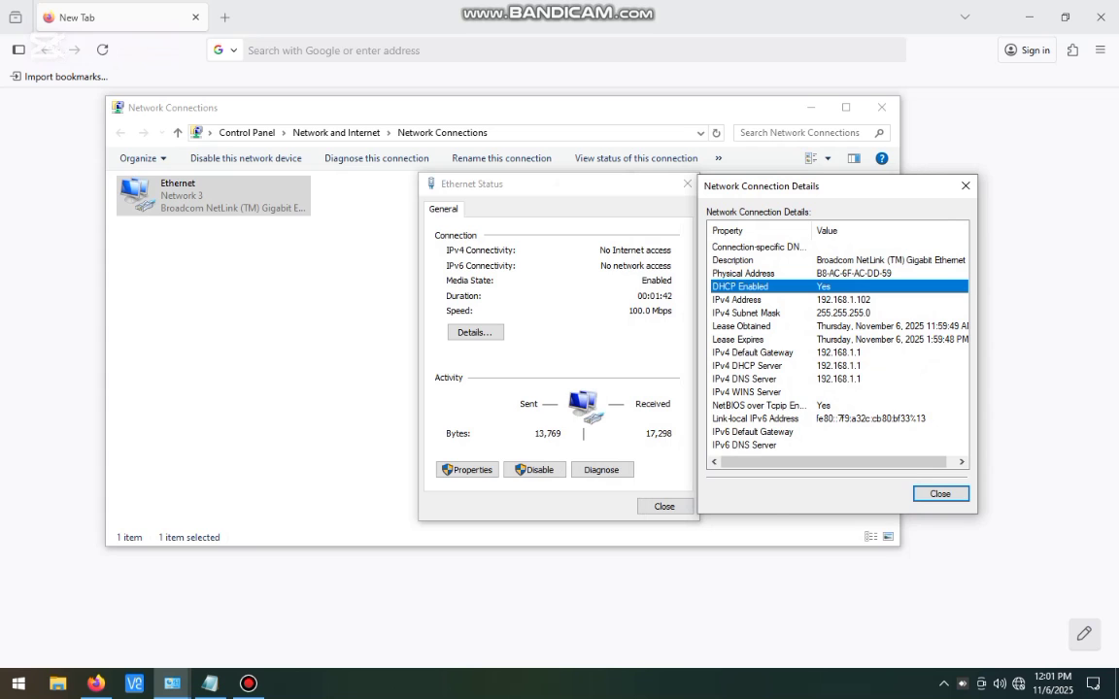
{"action": "left_click", "coordinate": [753, 353]}
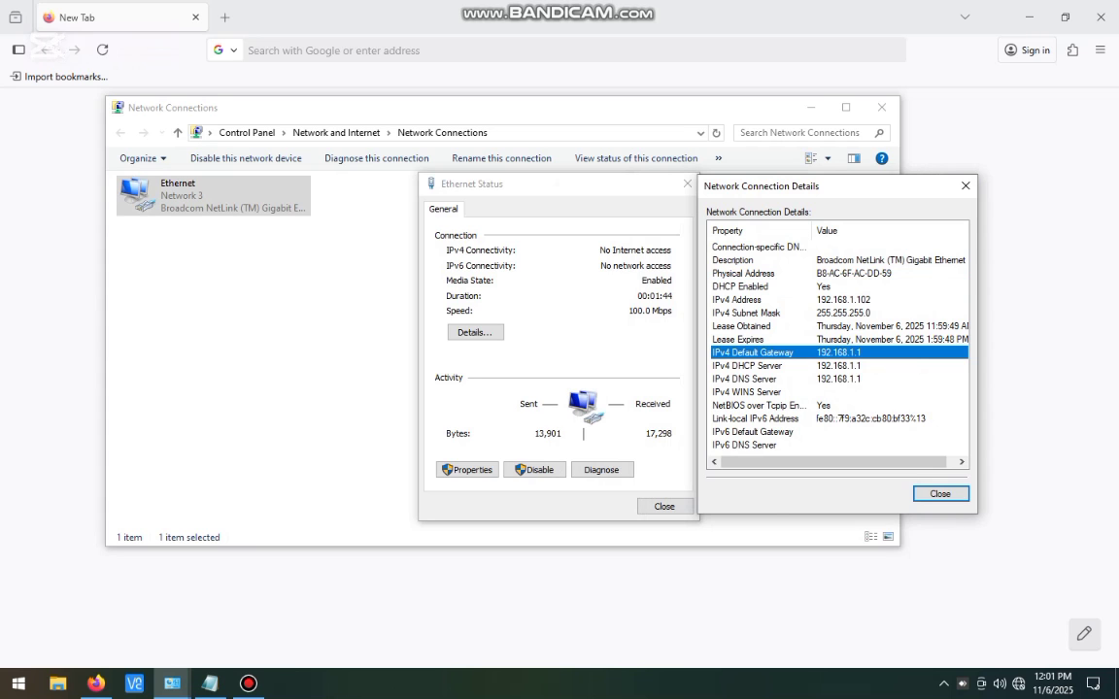
{"action": "left_click", "coordinate": [965, 185]}
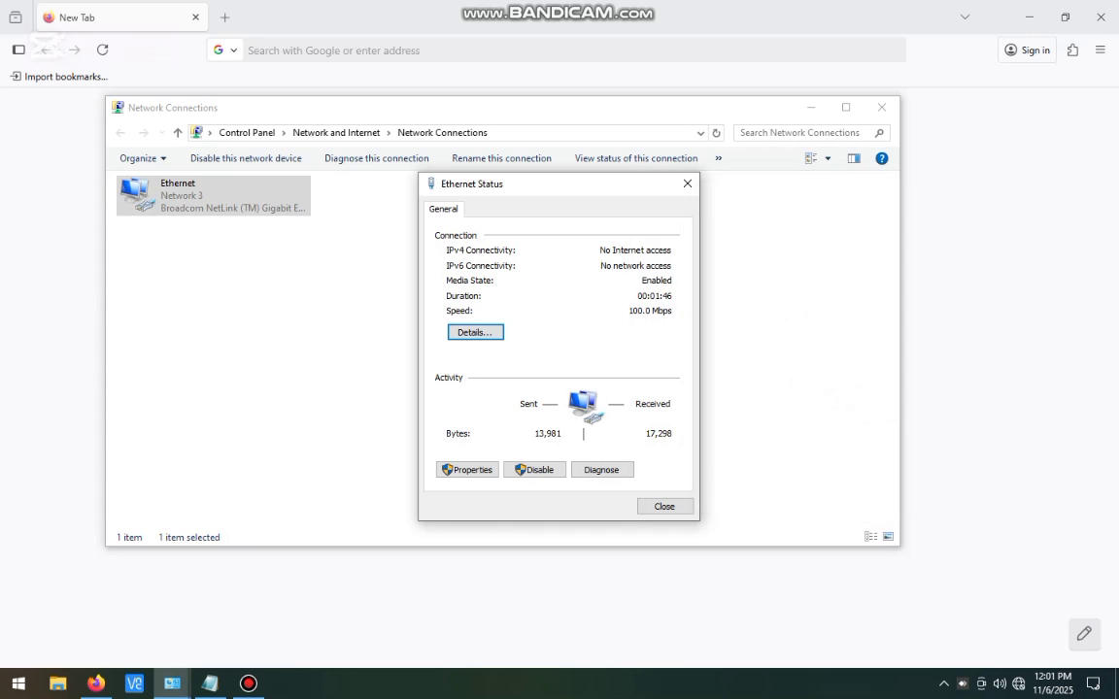
{"action": "left_click", "coordinate": [687, 184]}
{"action": "left_click", "coordinate": [812, 106]}
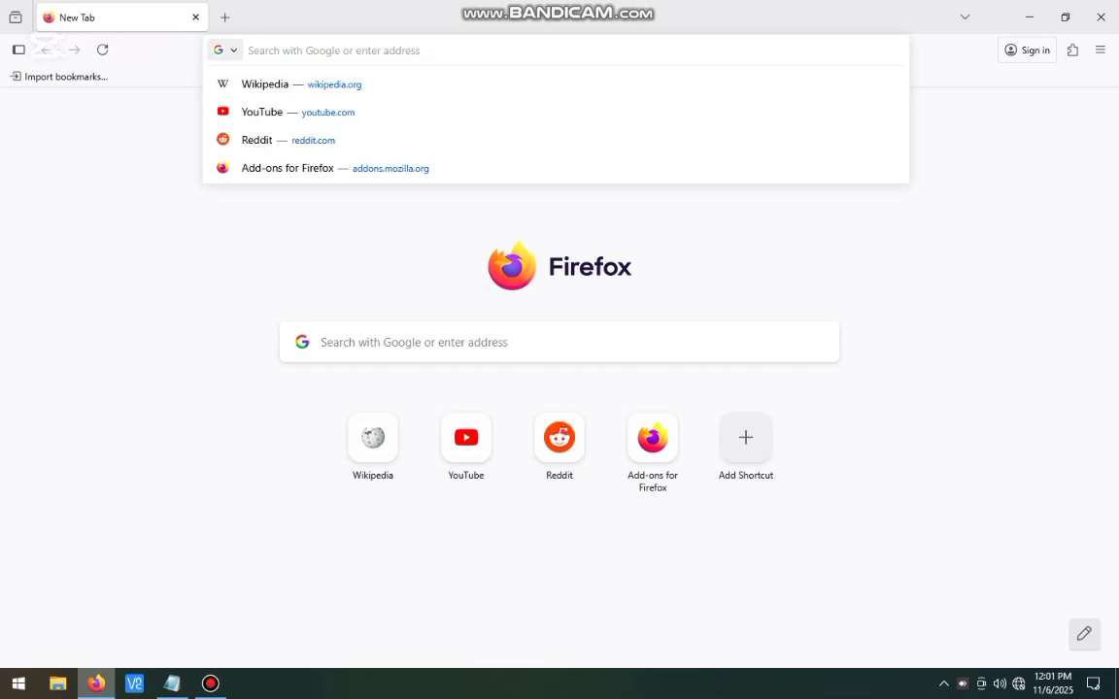
Step: Load the router page at 192.168.1.1 in Firefox
{"action": "mouse_move", "coordinate": [97, 684]}
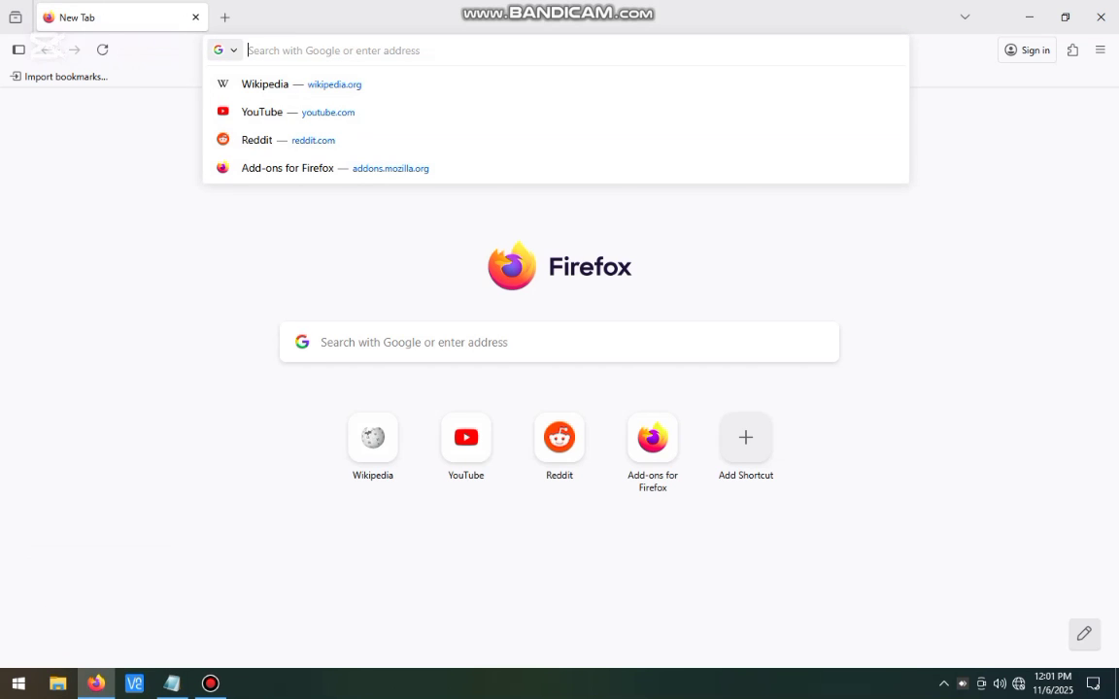
{"action": "type", "text": "192."}
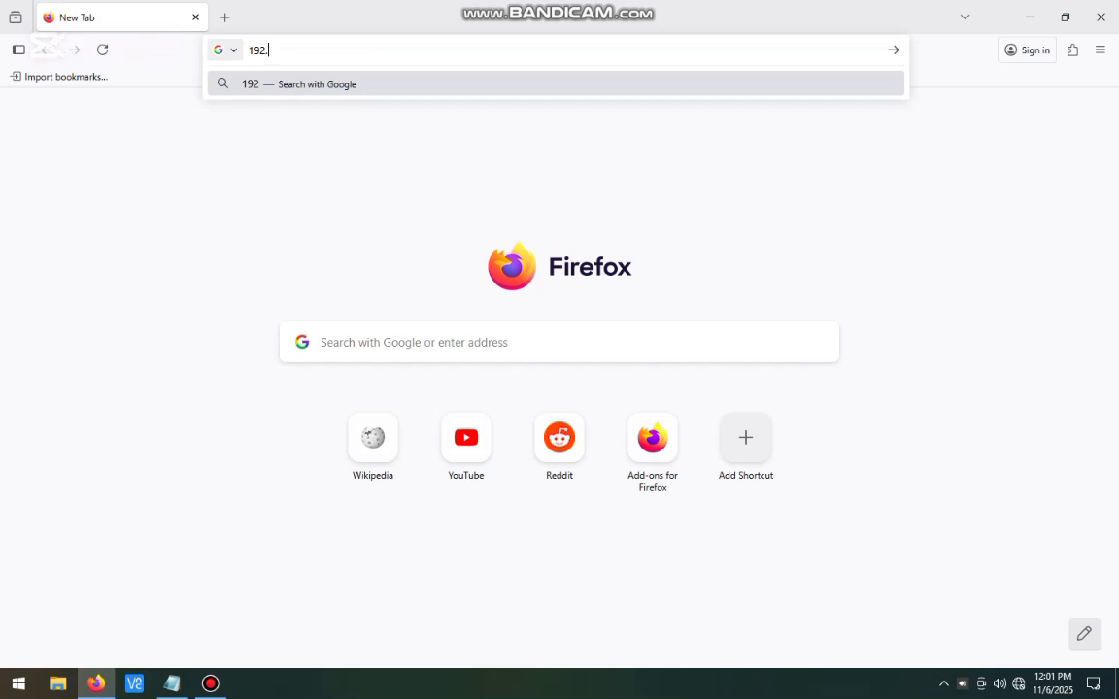
{"action": "type", "text": "168.1.1"}
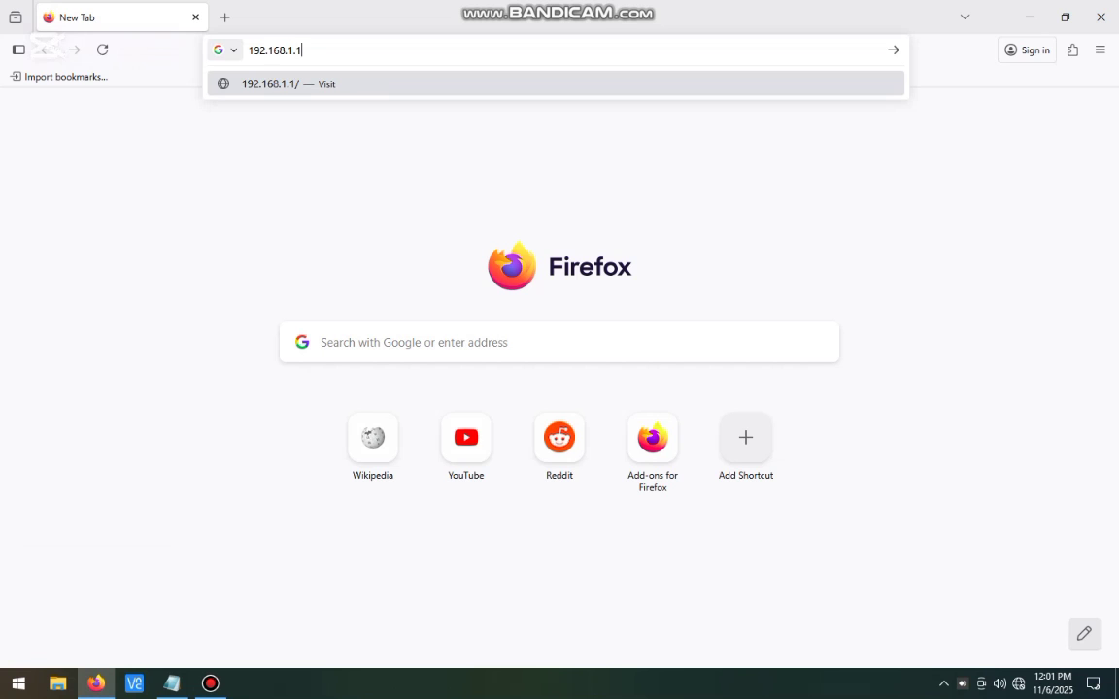
{"action": "key", "text": "Return"}
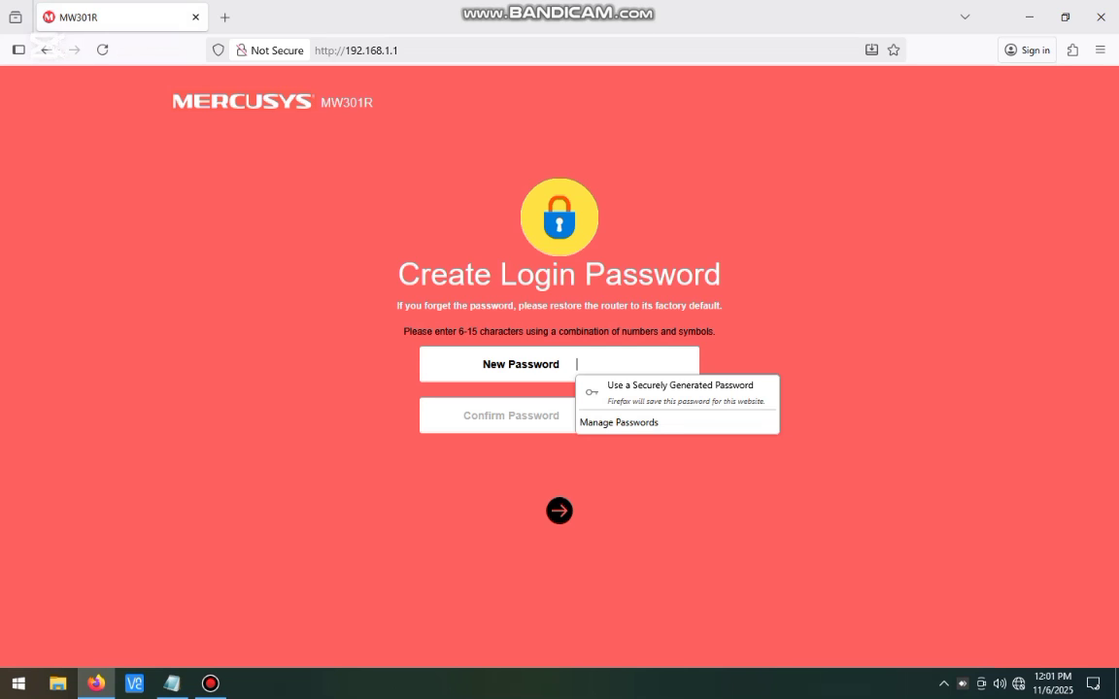
Step: Create and confirm a new router login password, then continue
{"action": "type", "text": "1"}
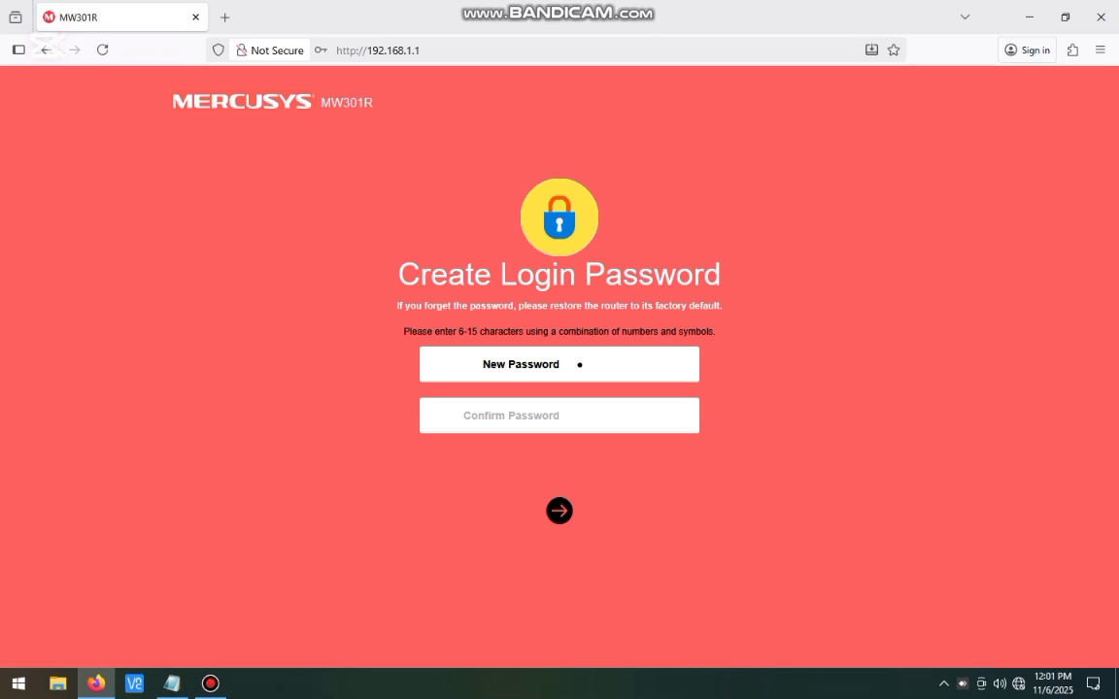
{"action": "type", "text": "23456789"}
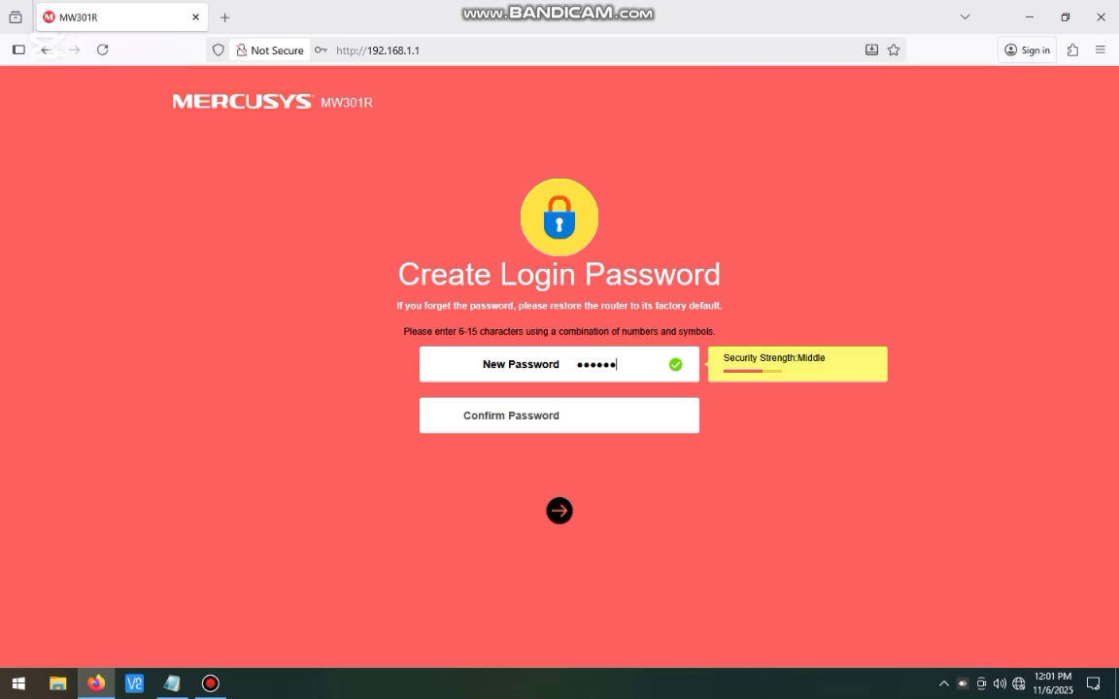
{"action": "left_click", "coordinate": [577, 415]}
{"action": "type", "text": "123456"}
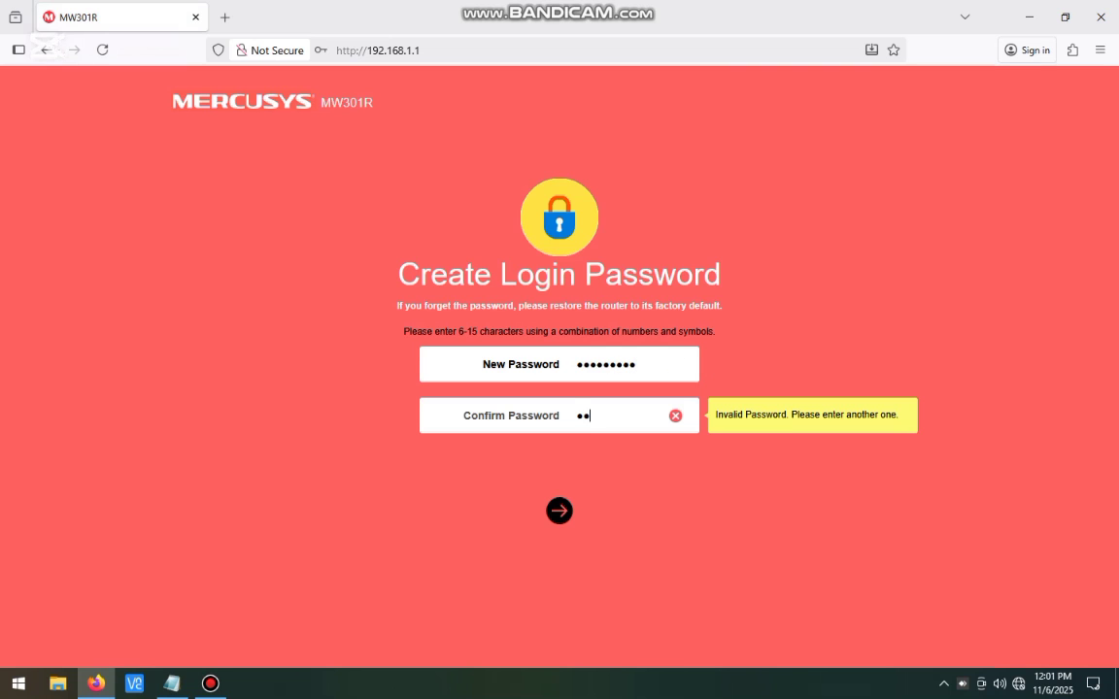
{"action": "type", "text": "789"}
{"action": "key", "text": "Tab"}
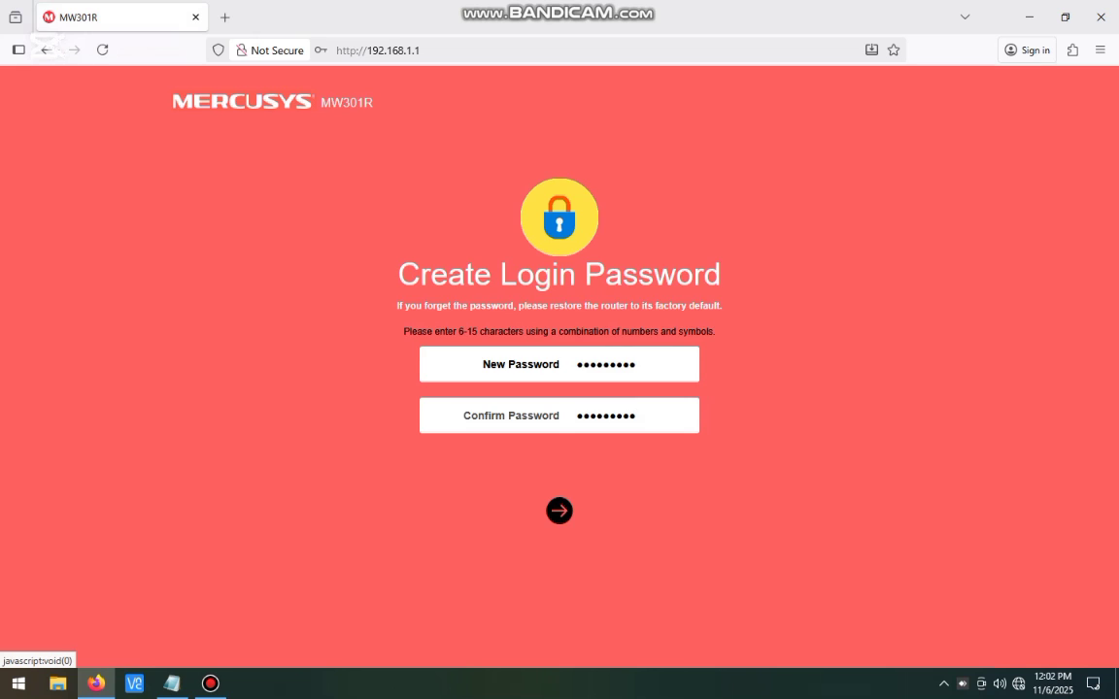
{"action": "key", "text": "Return"}
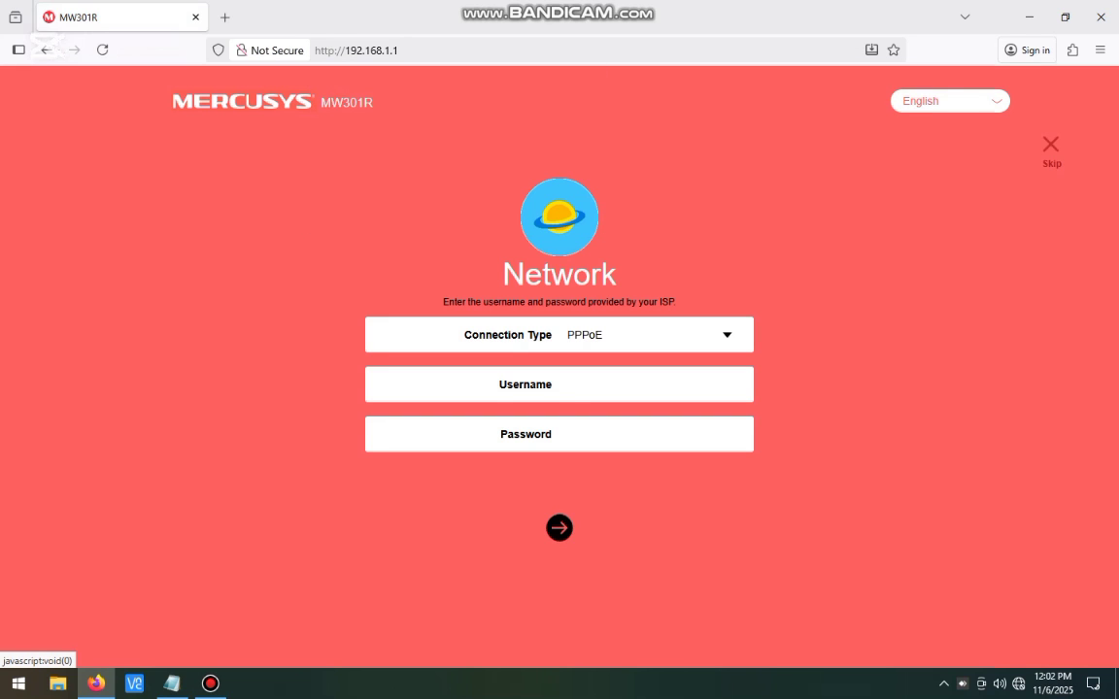
Step: Enter the ISP username and password, then set the connection type to PPPoE
{"action": "type", "text": "dt19g"}
{"action": "key", "text": "Tab"}
{"action": "type", "text": "*******"}
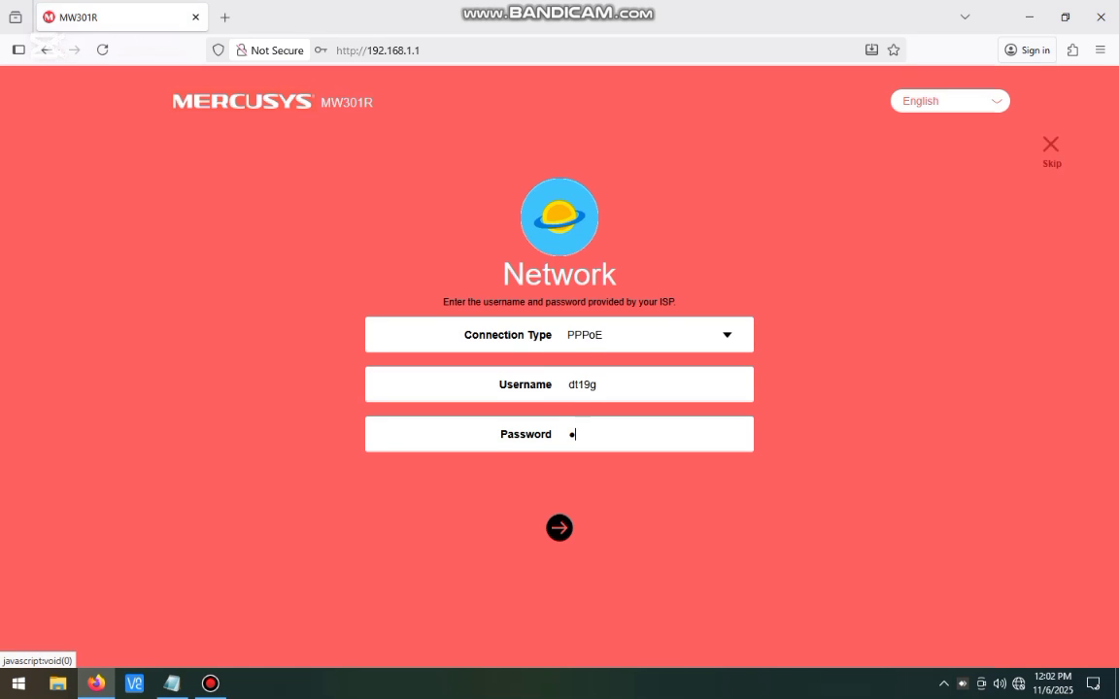
{"action": "type", "text": "*"}
{"action": "left_click", "coordinate": [727, 335]}
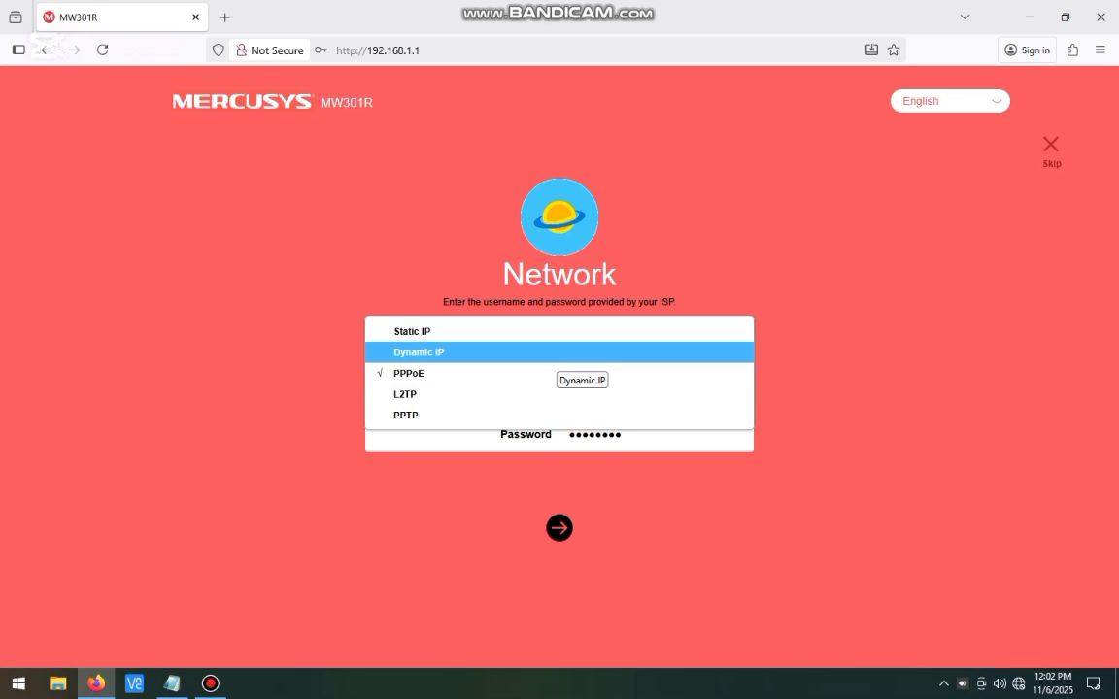
{"action": "left_click", "coordinate": [563, 356]}
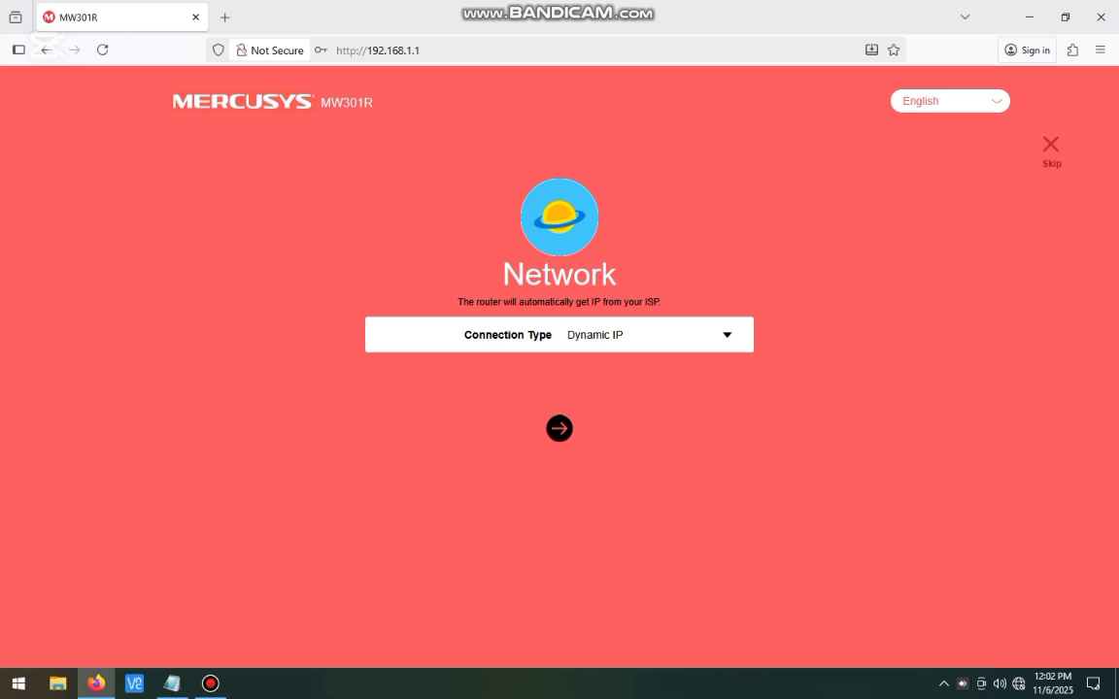
{"action": "left_click", "coordinate": [595, 335]}
{"action": "left_click", "coordinate": [583, 373]}
Step: Re-enter the PPPoE username and password and advance to the Wireless step
{"action": "left_click", "coordinate": [583, 385]}
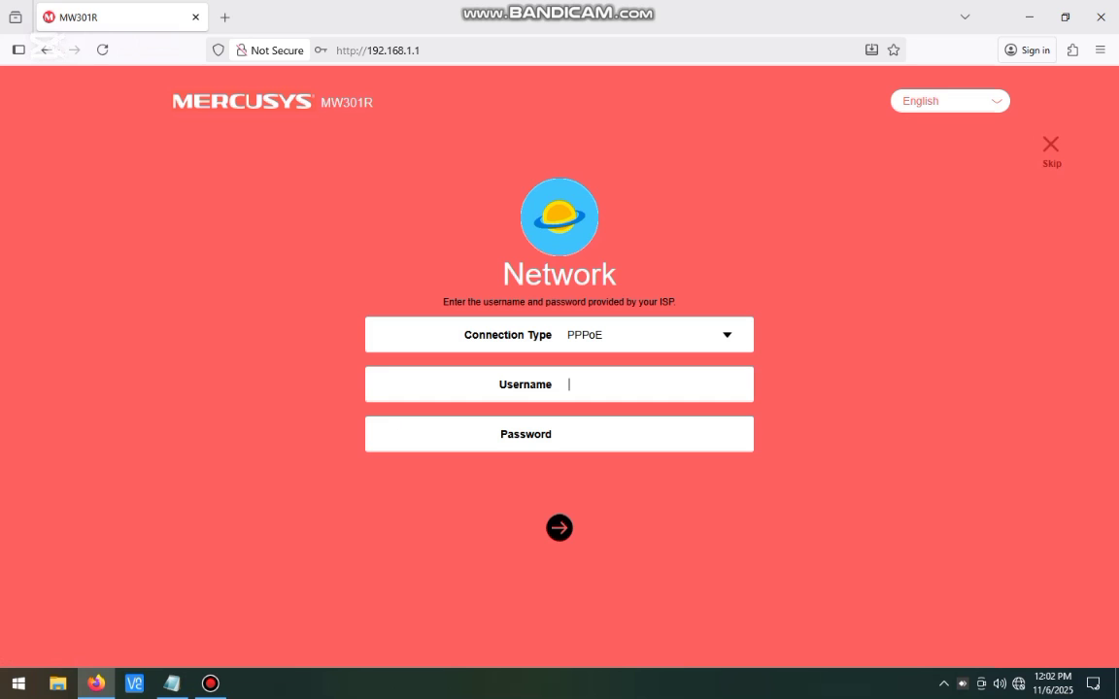
{"action": "type", "text": "dt19g"}
{"action": "key", "text": "Tab"}
{"action": "type", "text": "********"}
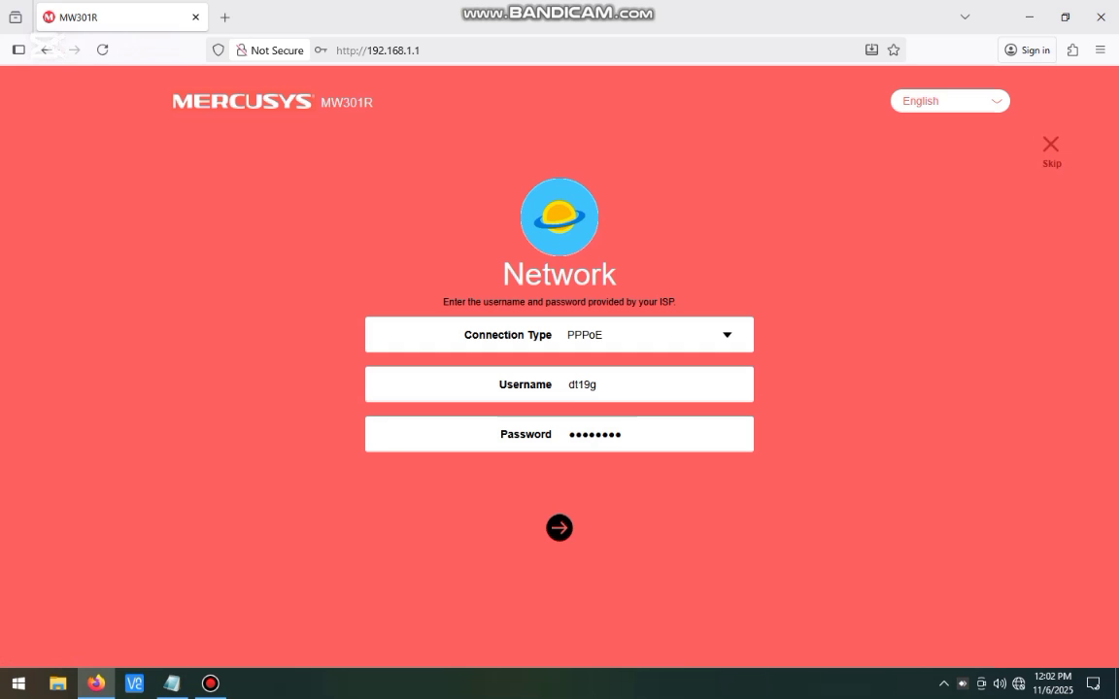
{"action": "left_click_drag", "start_coordinate": [624, 434], "coordinate": [567, 434]}
{"action": "left_click_drag", "start_coordinate": [600, 385], "coordinate": [567, 385]}
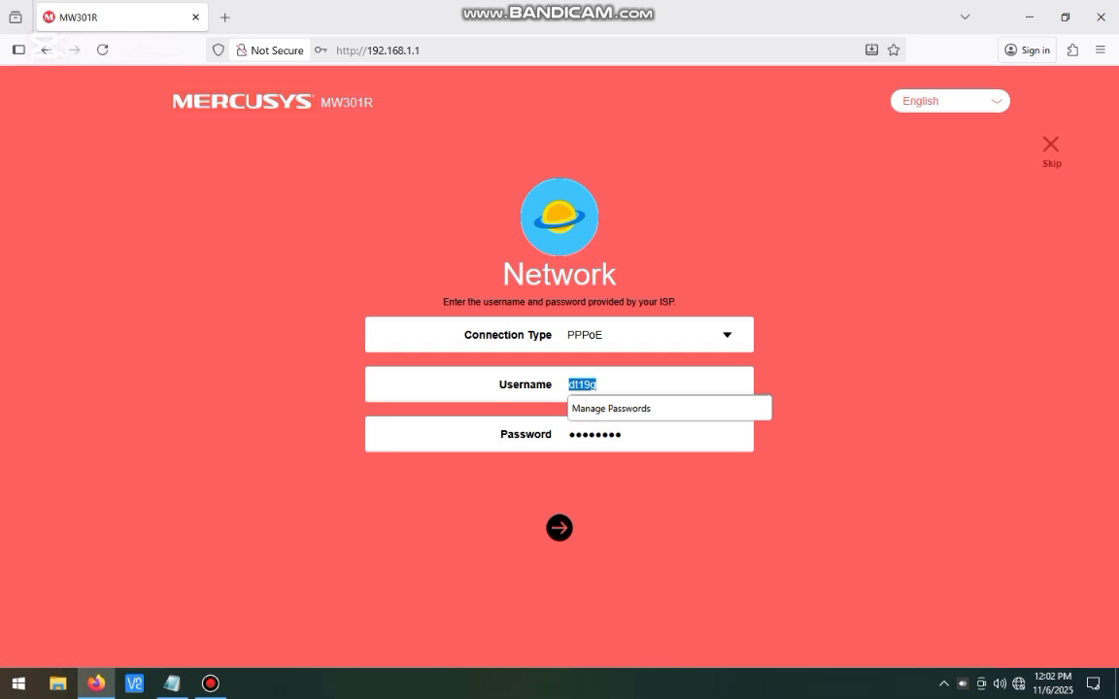
{"action": "left_click", "coordinate": [559, 529]}
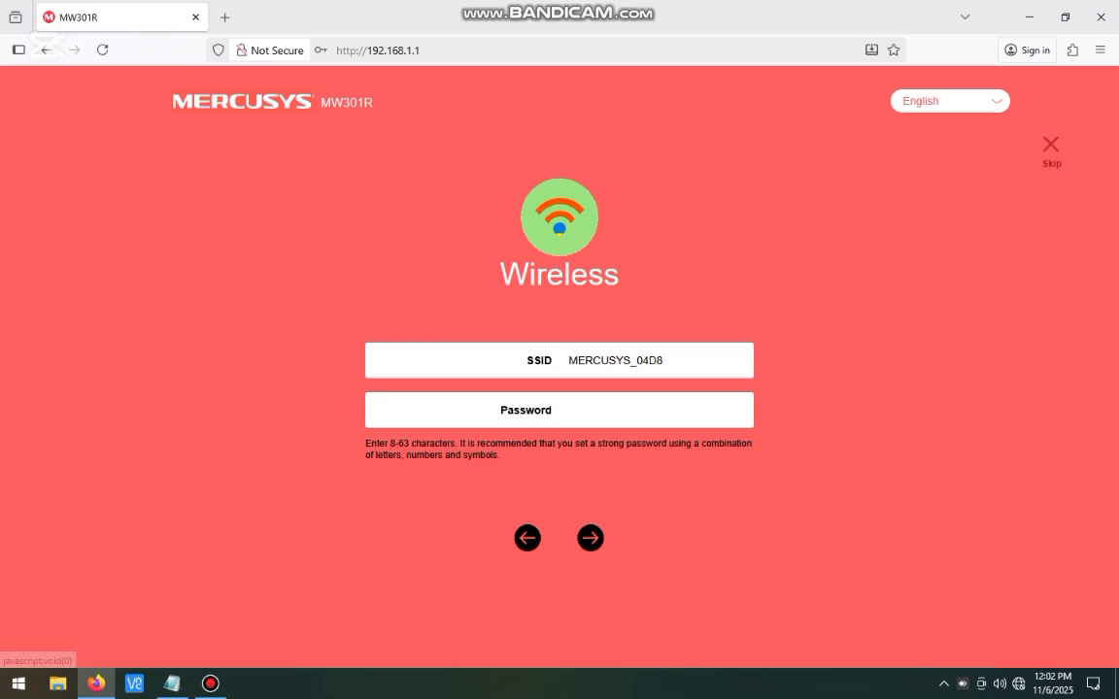
Step: Name the Wi-Fi 'connect mercusys' with a 10-character password and continue
{"action": "left_click_drag", "start_coordinate": [666, 360], "coordinate": [567, 360]}
{"action": "type", "text": "conne"}
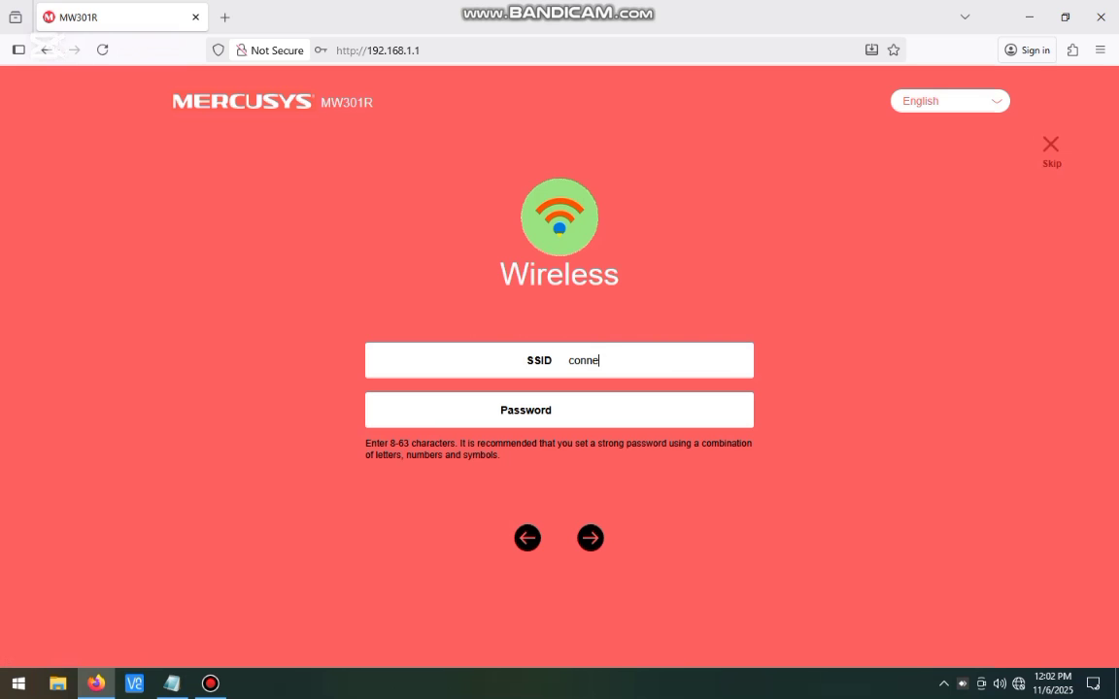
{"action": "type", "text": "ct"}
{"action": "key", "text": "Tab"}
{"action": "type", "text": "12345"}
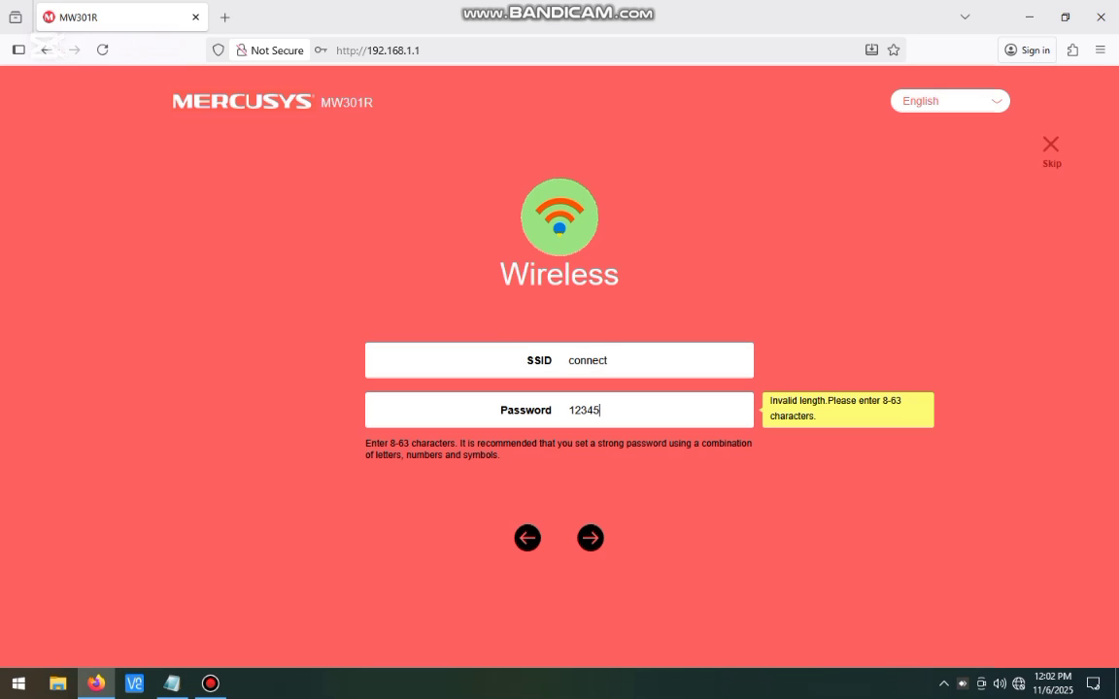
{"action": "type", "text": "12345"}
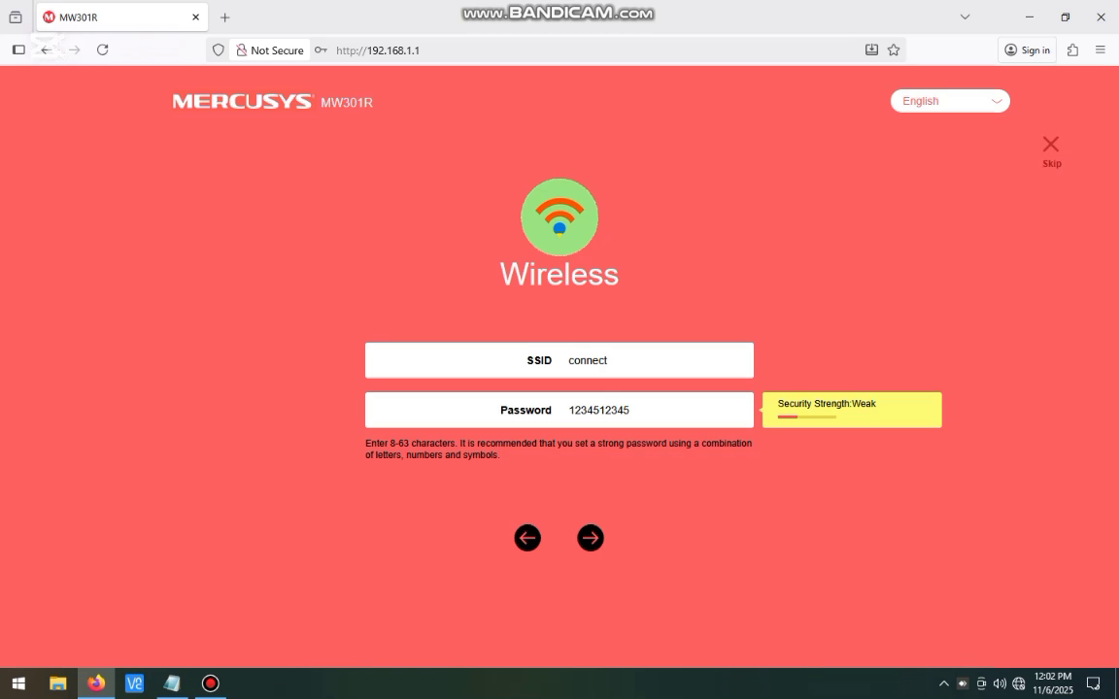
{"action": "key", "text": "Tab"}
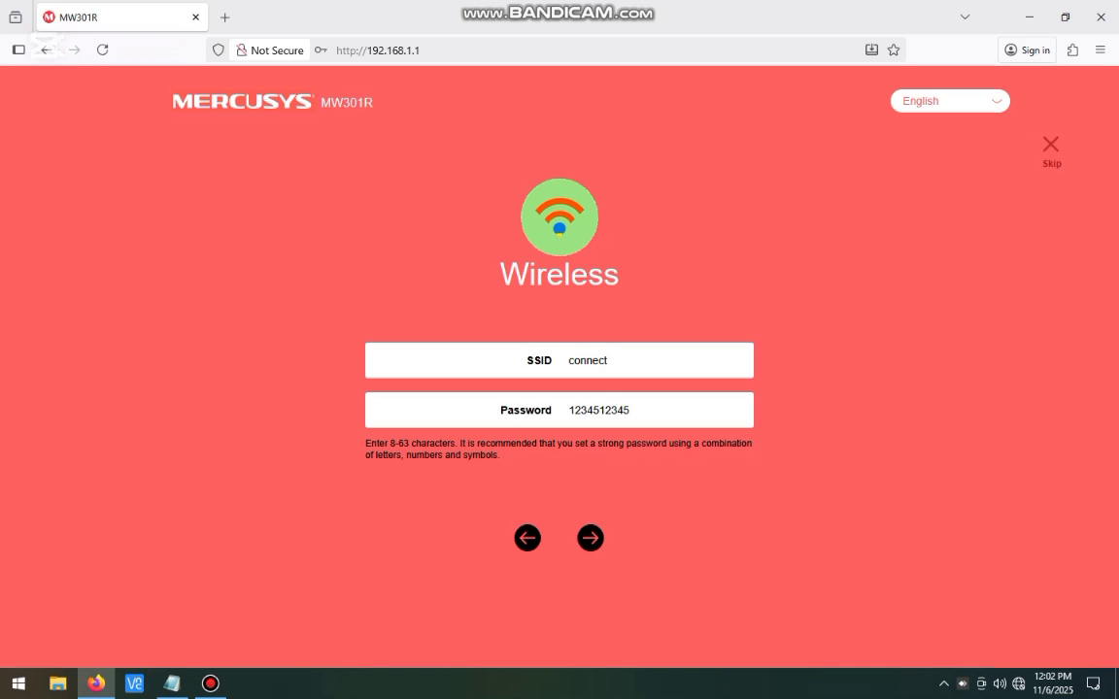
{"action": "left_click", "coordinate": [608, 361]}
{"action": "type", "text": "mercusys"}
{"action": "left_click", "coordinate": [591, 538]}
Step: Finish the quick setup and bring up the Advanced WAN settings showing PPPoE
{"action": "left_click", "coordinate": [591, 522]}
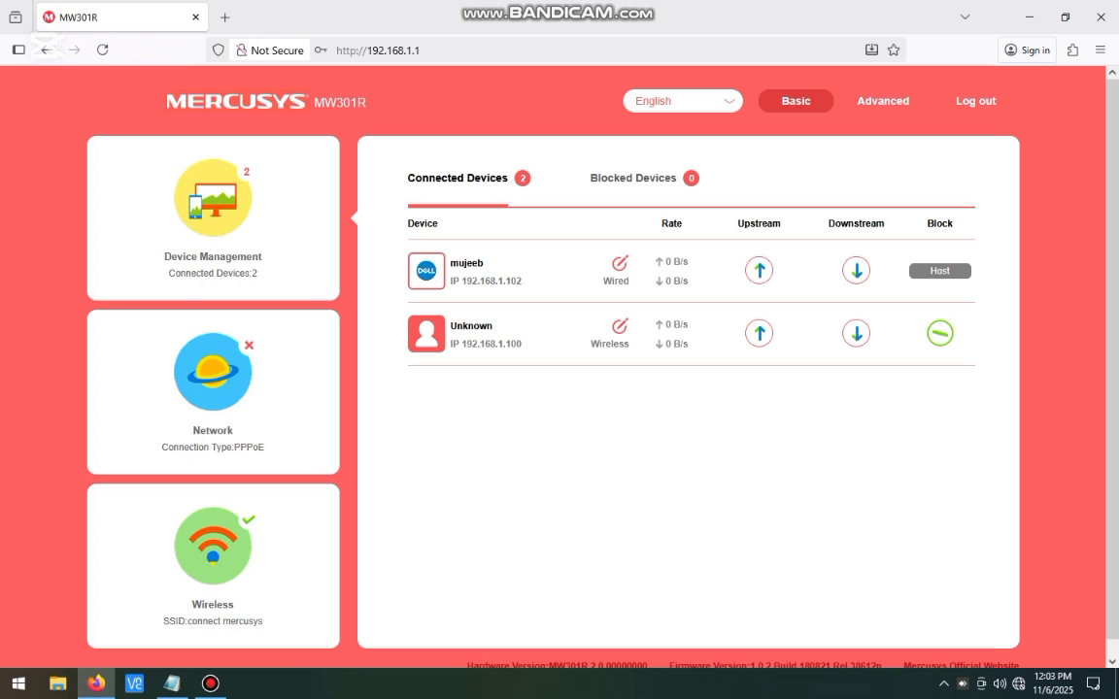
{"action": "left_click", "coordinate": [883, 101]}
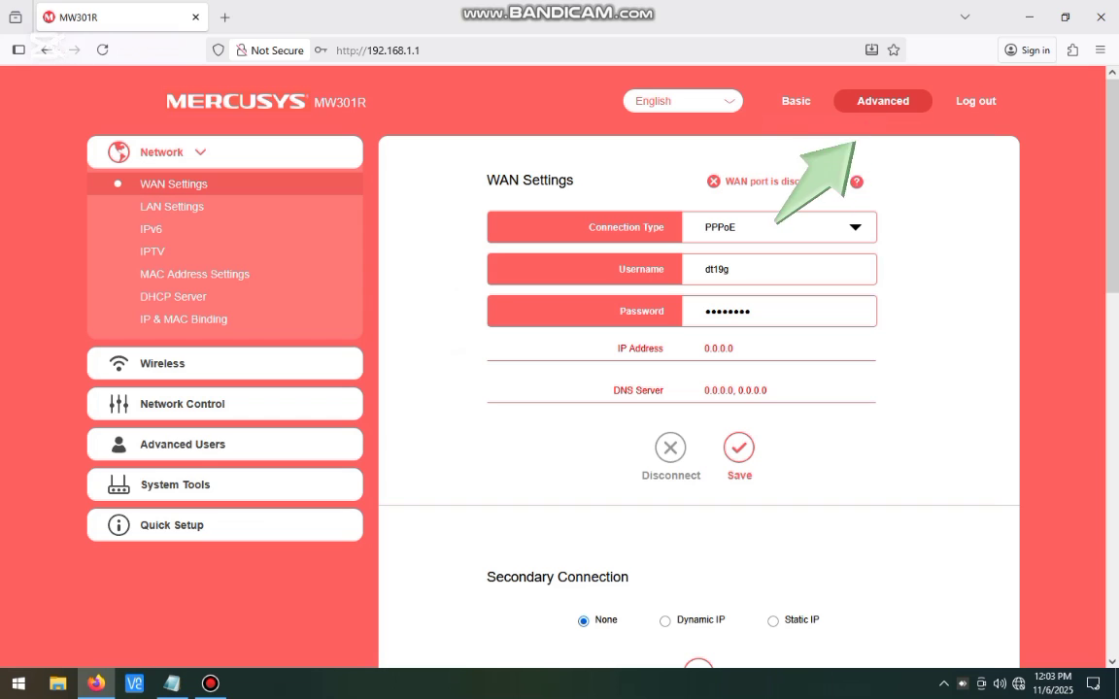
{"action": "left_click", "coordinate": [174, 185]}
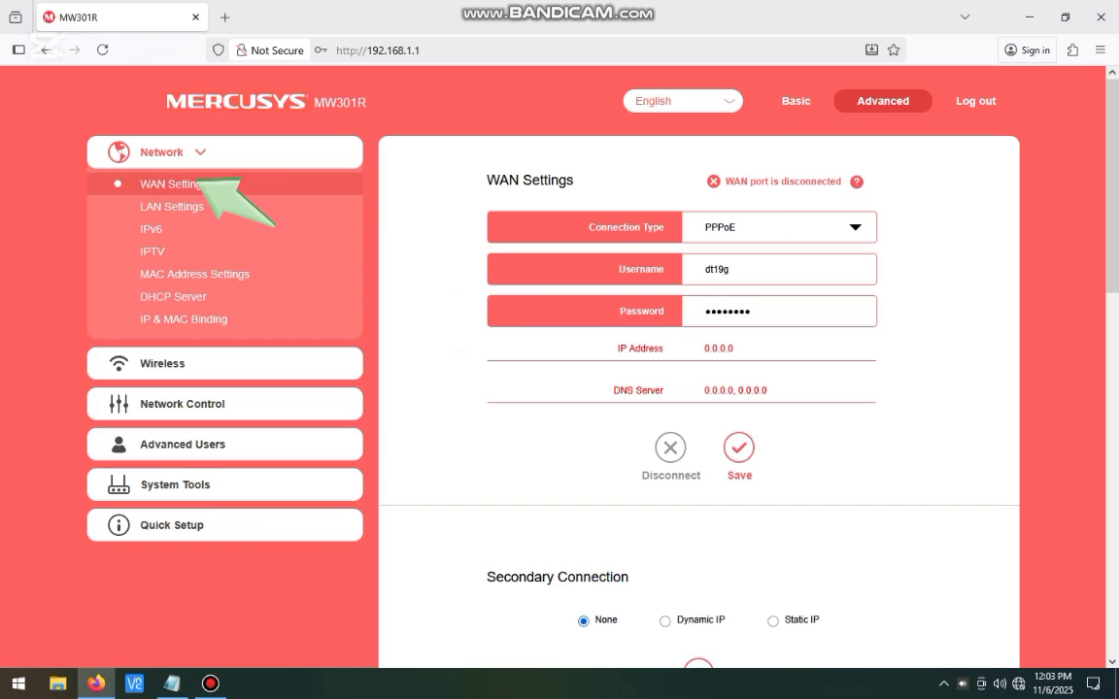
{"action": "double_click", "coordinate": [717, 270]}
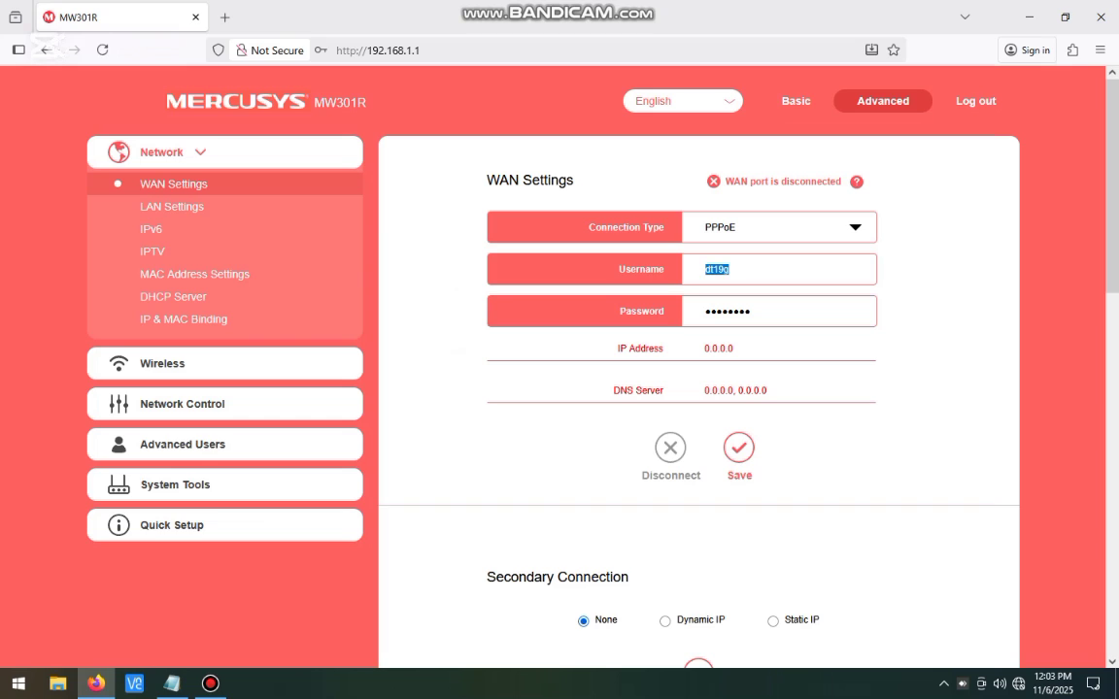
{"action": "key", "text": "Tab"}
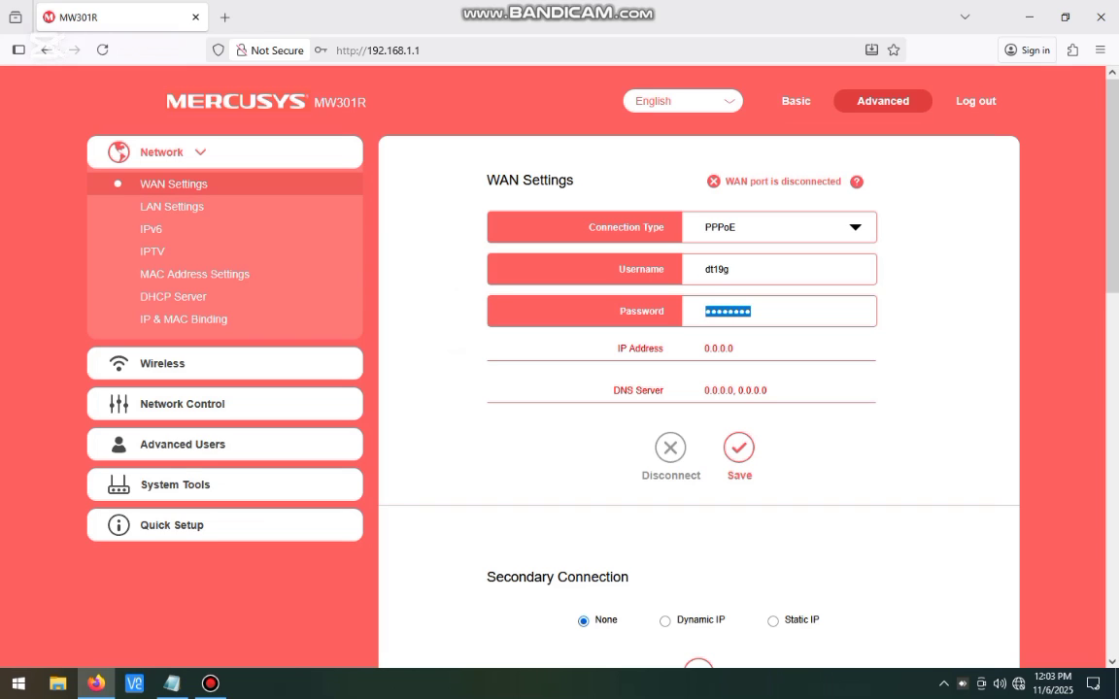
{"action": "left_click_drag", "start_coordinate": [705, 349], "coordinate": [735, 349]}
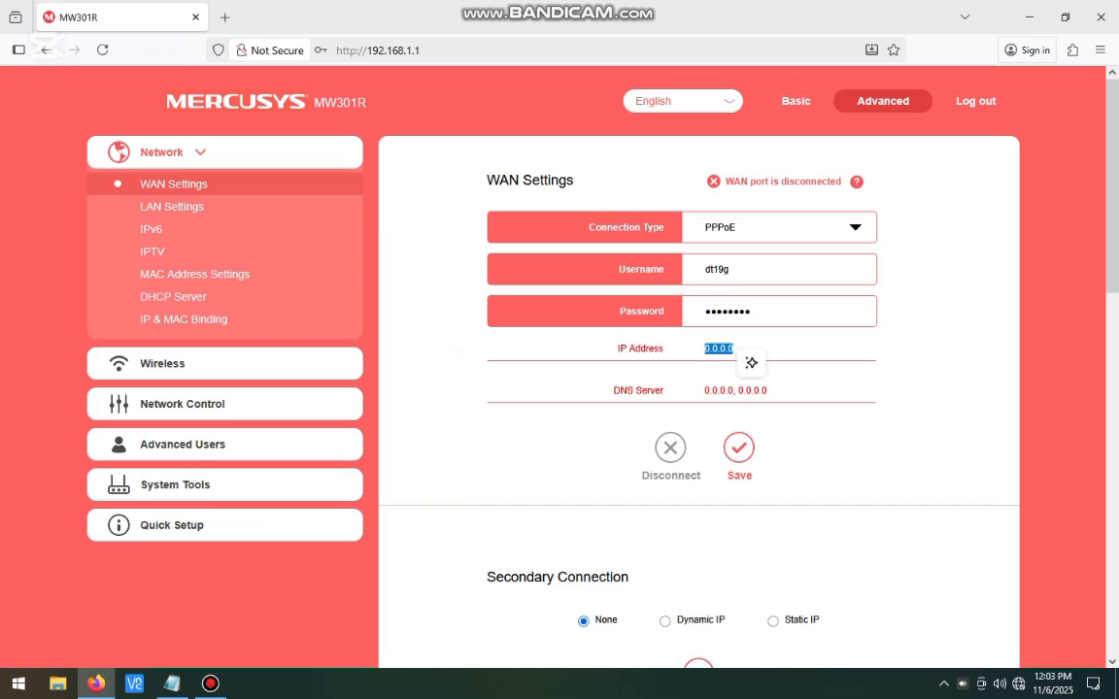
{"action": "left_click", "coordinate": [750, 363]}
{"action": "left_click", "coordinate": [739, 447]}
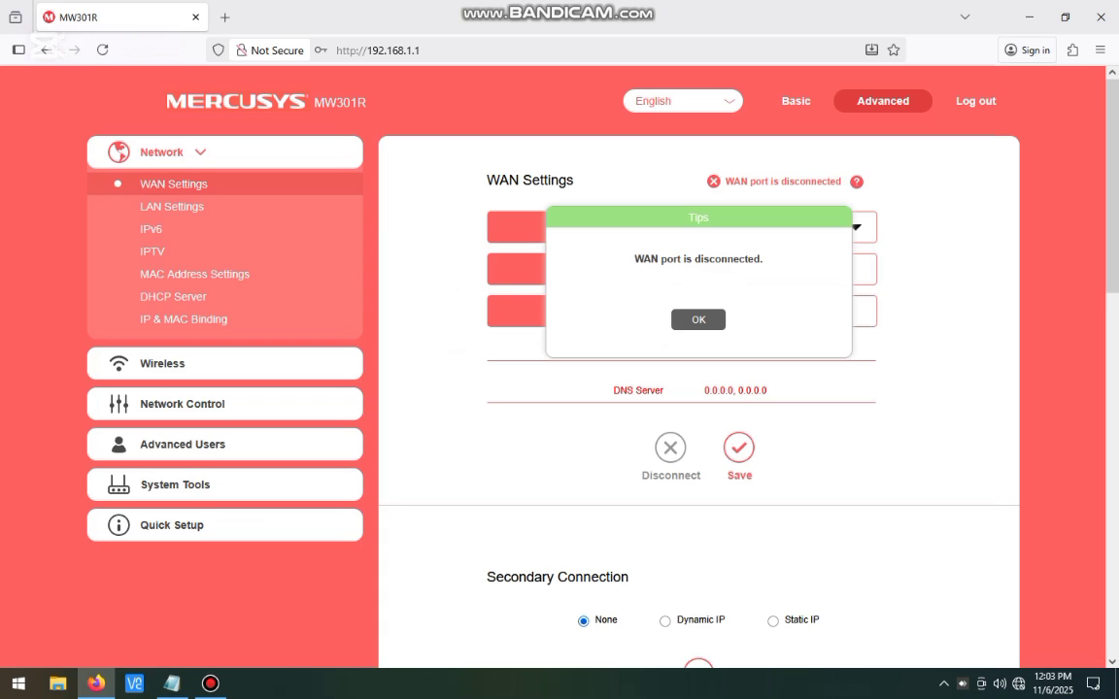
{"action": "left_click", "coordinate": [698, 320]}
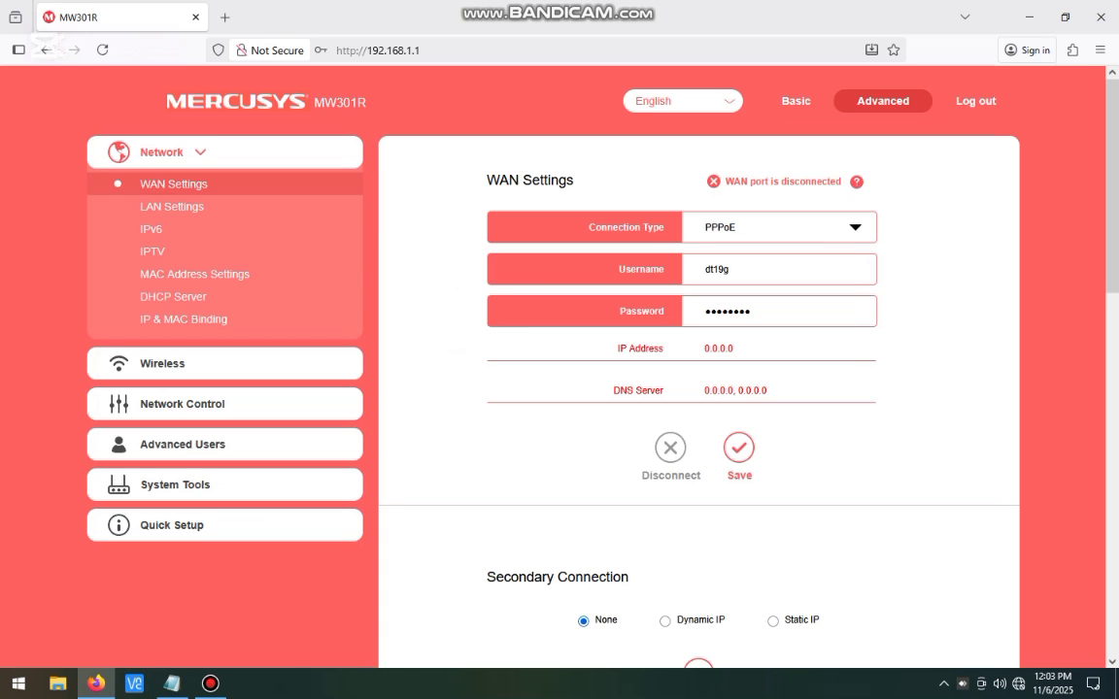
{"action": "left_click", "coordinate": [777, 227]}
Step: Switch the WAN connection type to Dynamic IP and save it
{"action": "left_click", "coordinate": [724, 248]}
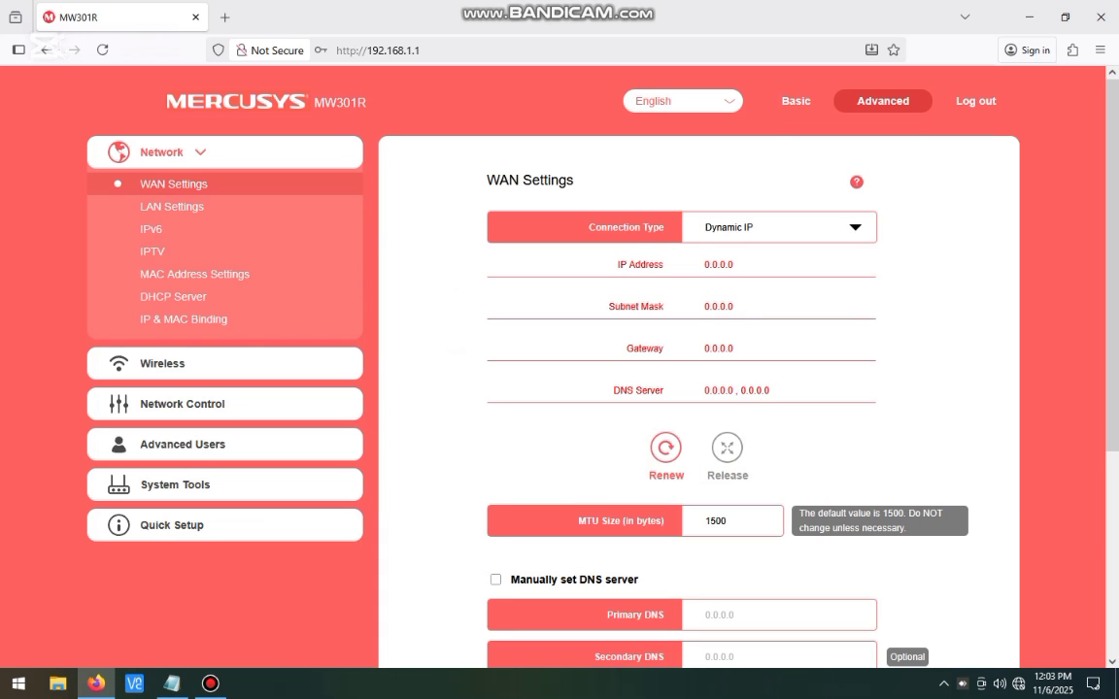
{"action": "scroll", "coordinate": [700, 389], "scroll_direction": "down", "scroll_amount": 3}
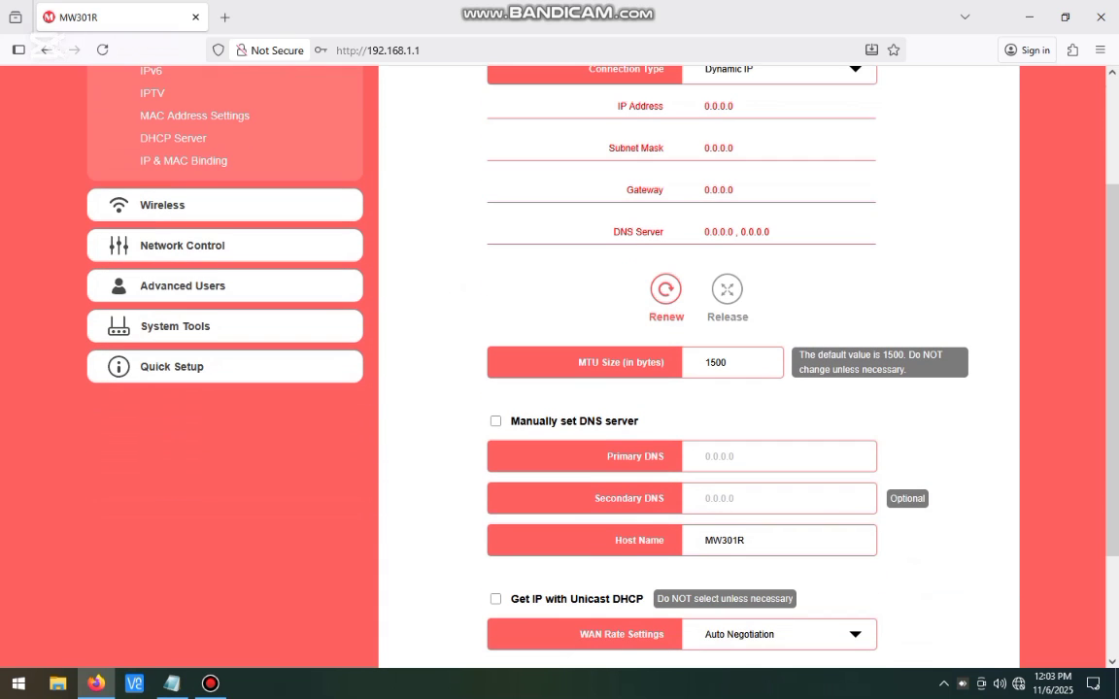
{"action": "scroll", "coordinate": [699, 389], "scroll_direction": "down", "scroll_amount": 3}
{"action": "left_click", "coordinate": [698, 538]}
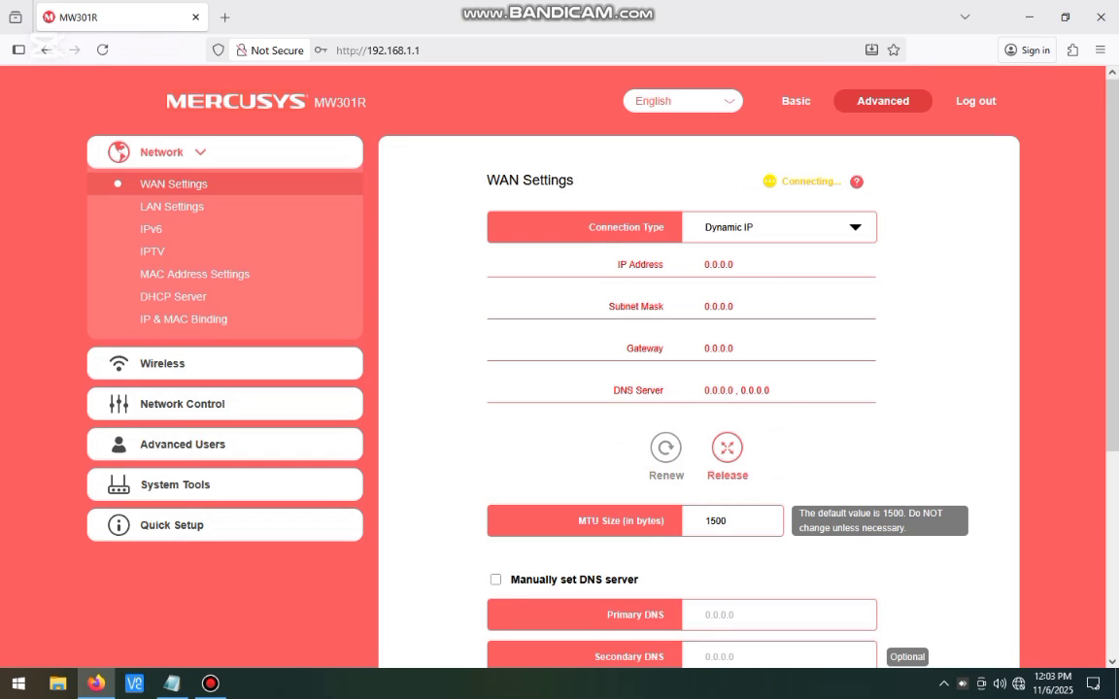
Step: Verify IP 192.168.2.151, subnet mask, gateway 192.168.2.1 and the PC's network status
{"action": "left_click_drag", "start_coordinate": [704, 265], "coordinate": [766, 265]}
{"action": "left_click_drag", "start_coordinate": [705, 307], "coordinate": [767, 307]}
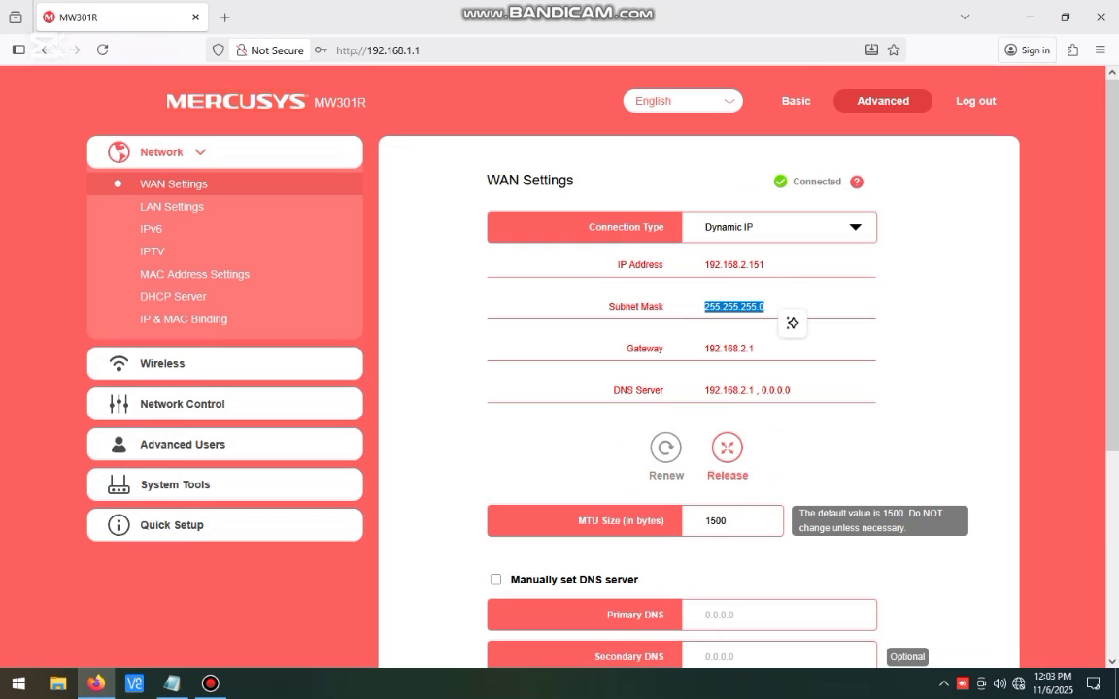
{"action": "left_click_drag", "start_coordinate": [704, 349], "coordinate": [755, 349]}
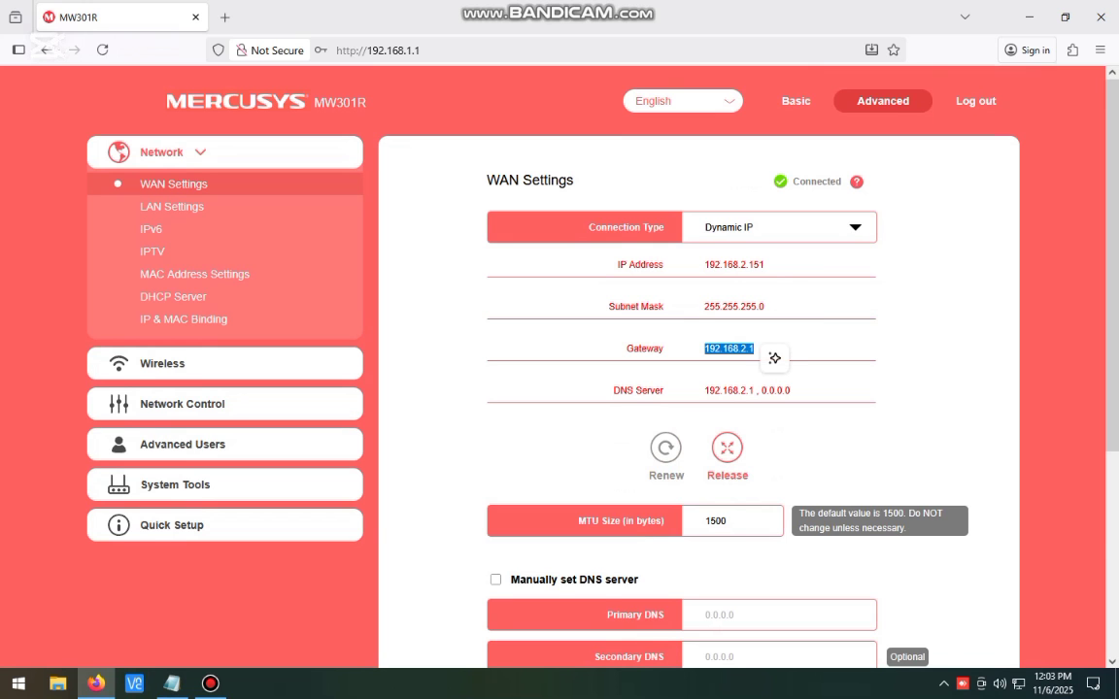
{"action": "scroll", "coordinate": [774, 357], "scroll_direction": "down", "scroll_amount": 3}
{"action": "scroll", "coordinate": [774, 357], "scroll_direction": "up", "scroll_amount": 3}
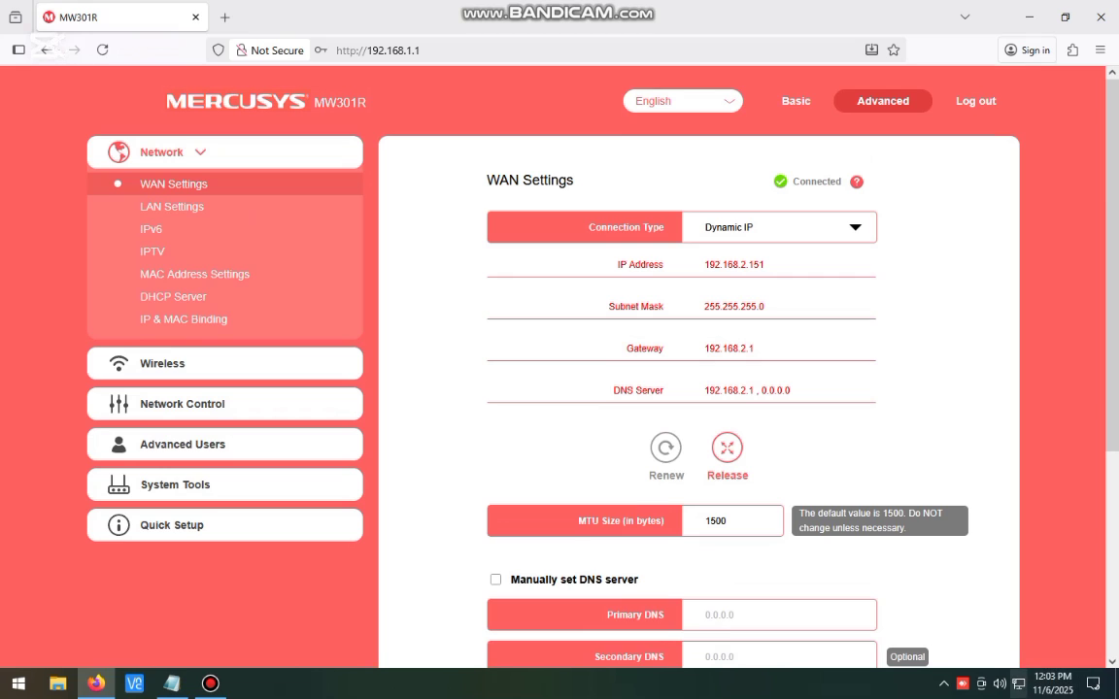
{"action": "left_click", "coordinate": [1014, 683]}
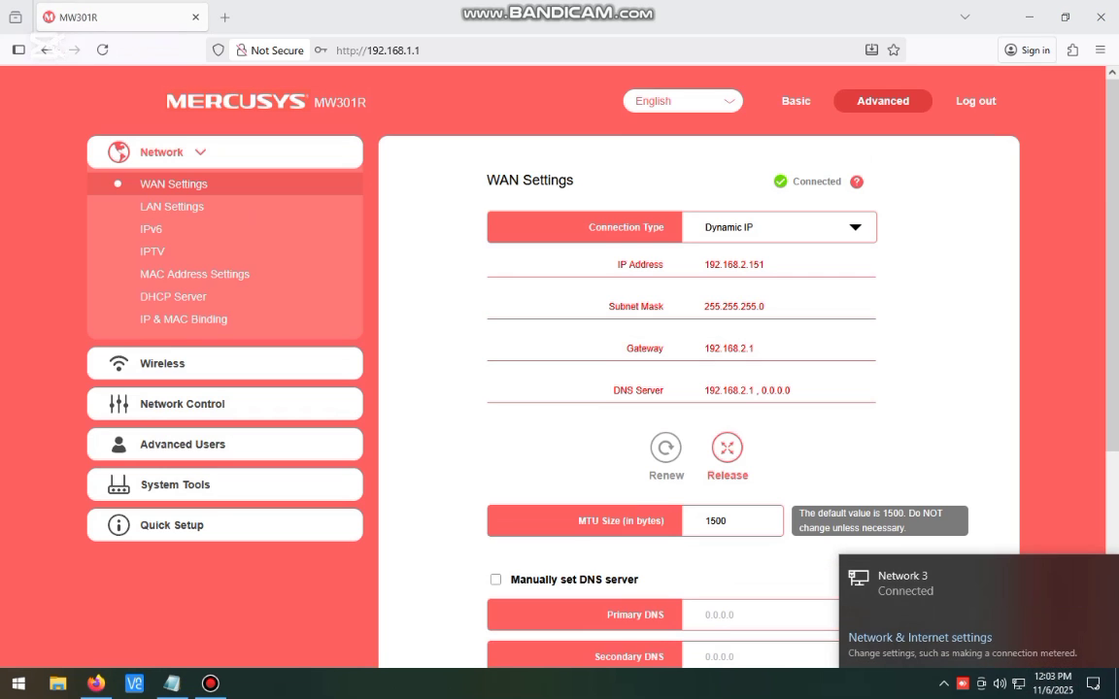
{"action": "left_click", "coordinate": [947, 427]}
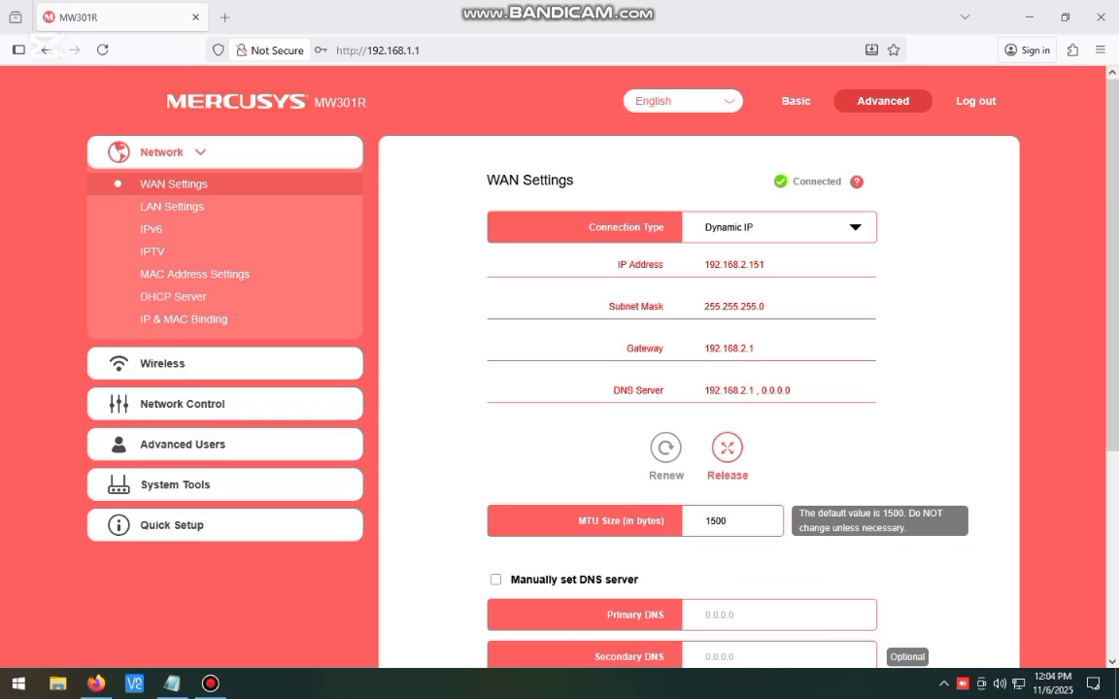
{"action": "left_click", "coordinate": [185, 364]}
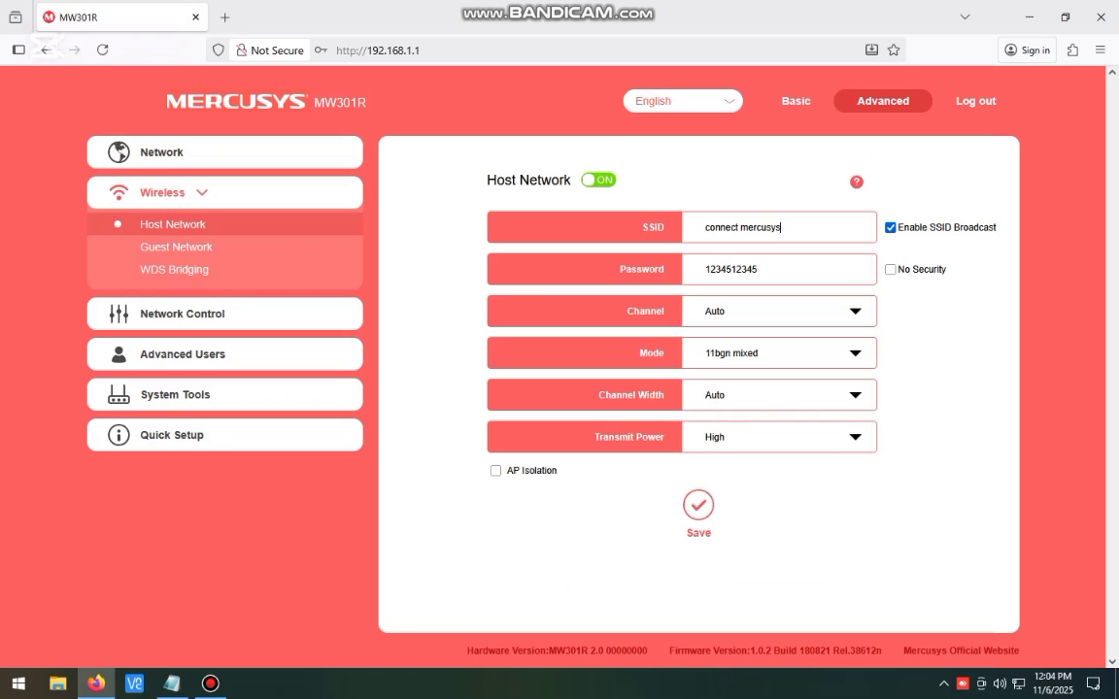
Step: Check the 'connect mercusys' SSID and Wi-Fi password, then save the Host Network settings
{"action": "triple_click", "coordinate": [777, 228]}
{"action": "left_click", "coordinate": [782, 227]}
{"action": "left_click_drag", "start_coordinate": [763, 269], "coordinate": [704, 269]}
{"action": "left_click", "coordinate": [762, 269]}
{"action": "left_click", "coordinate": [699, 505]}
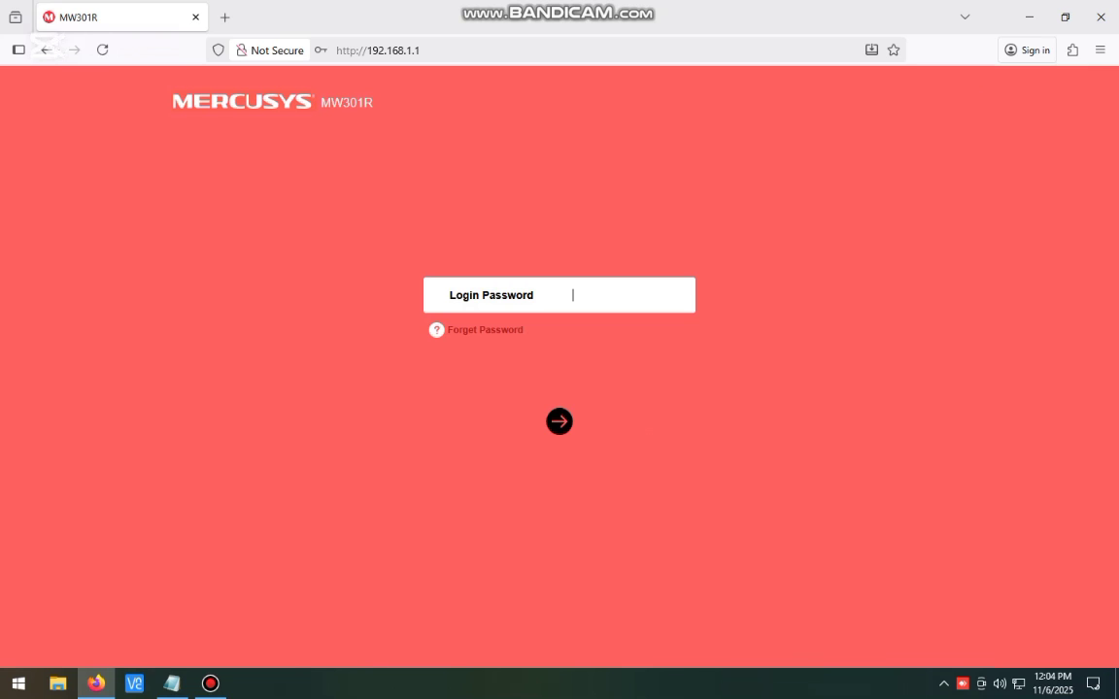
Step: Log back in to the router with the admin login password
{"action": "type", "text": "admin1234"}
{"action": "key", "text": "Return"}
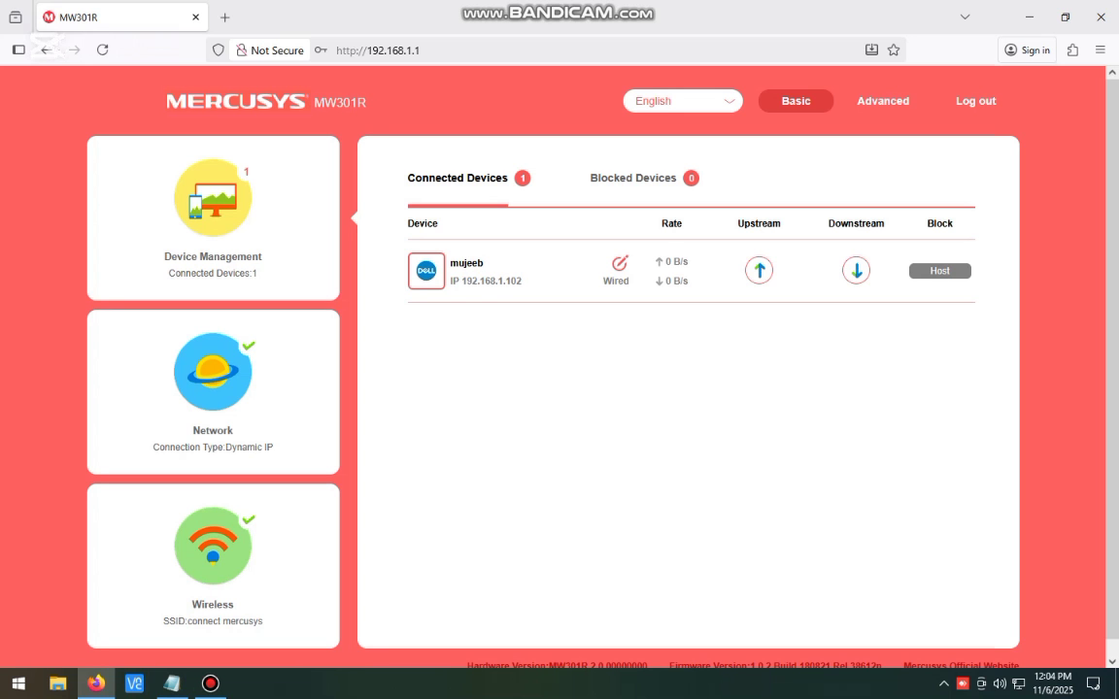
Step: Load Google in a new tab, then return to the MW301R tab
{"action": "key", "text": "ctrl+t"}
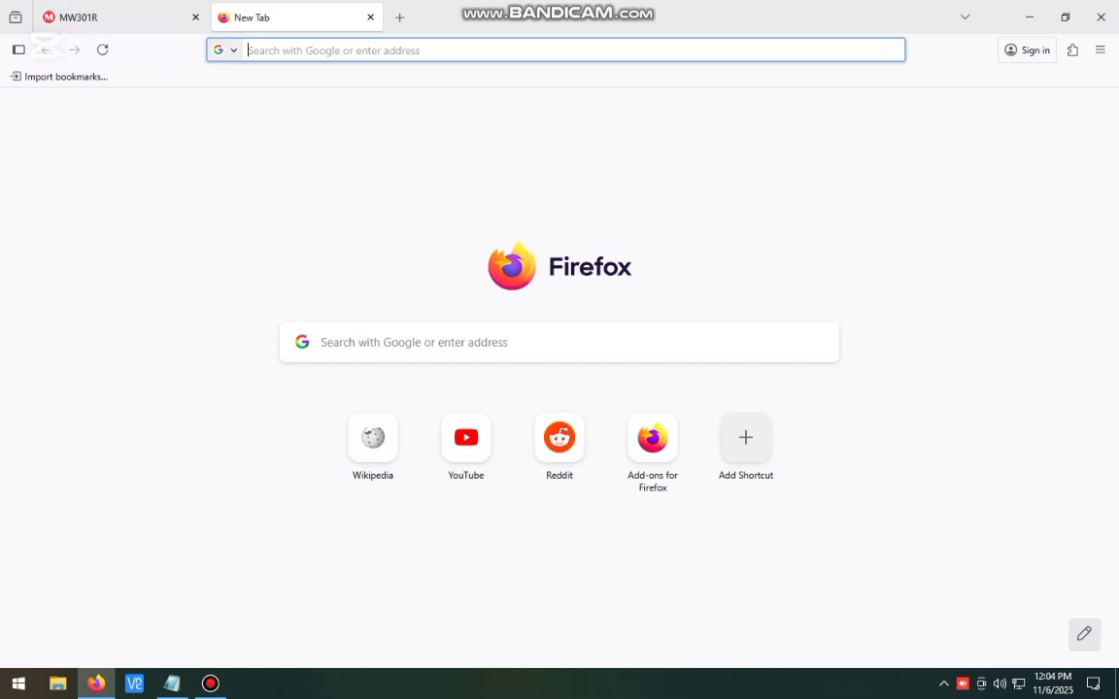
{"action": "type", "text": "google"}
{"action": "key", "text": "ctrl+Return"}
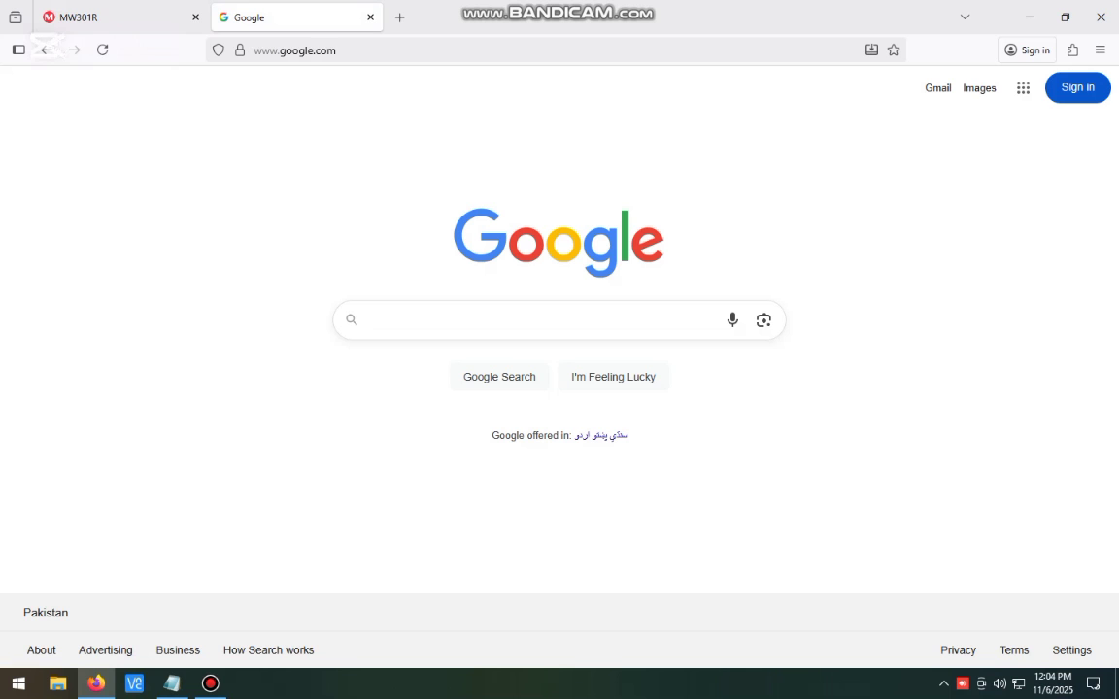
{"action": "left_click", "coordinate": [83, 16]}
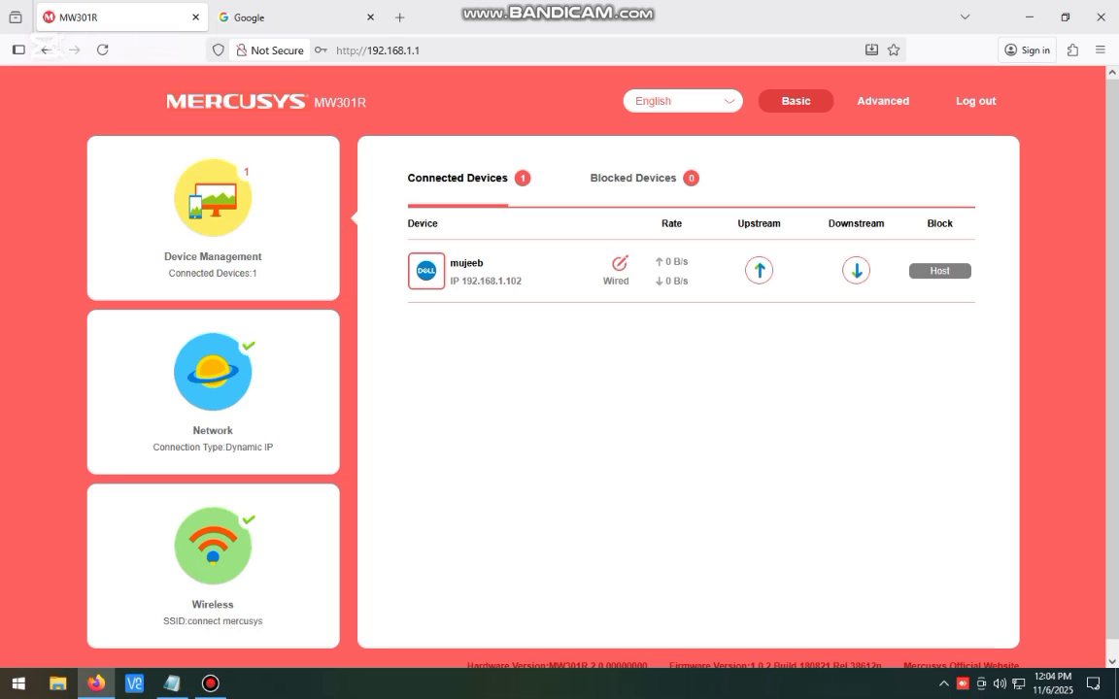